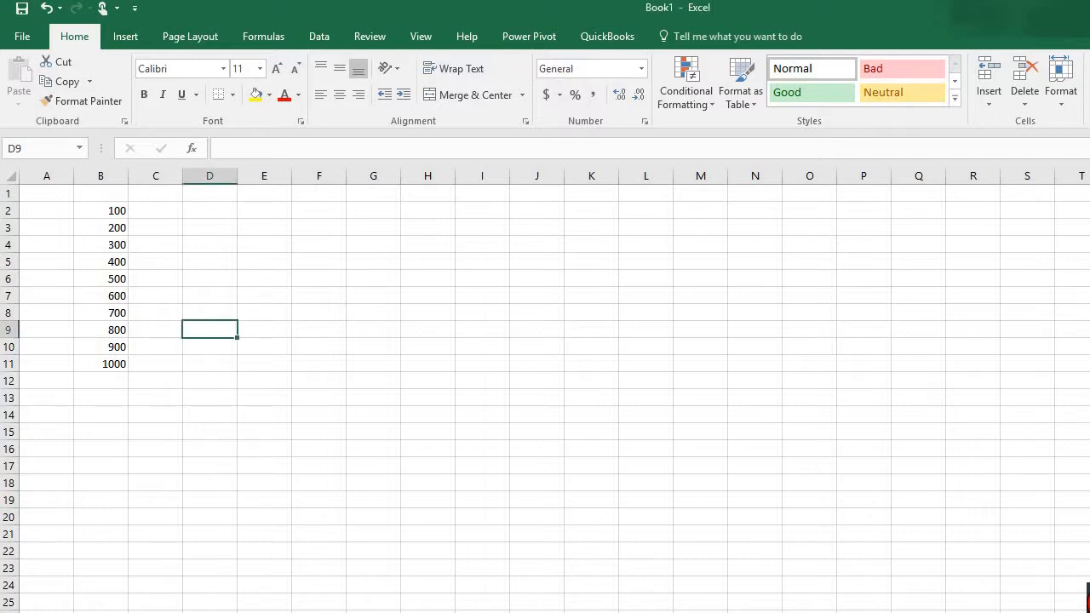
Highlight the top 10% of the values in B2:B11 using Quick Analysis formatting.
left_click(100, 211)
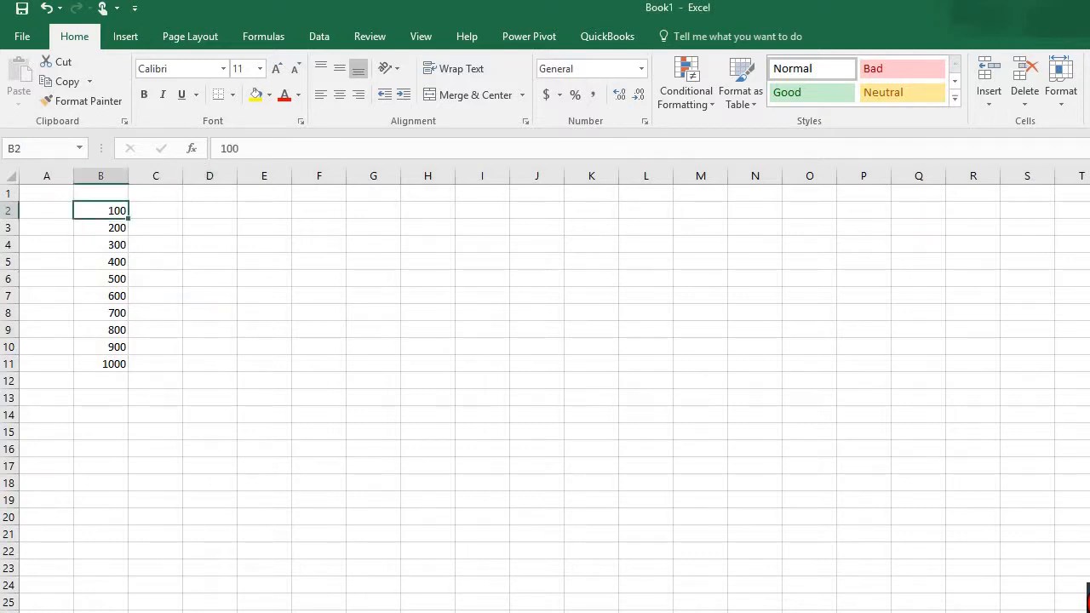
left_click_drag(100, 210, 101, 365)
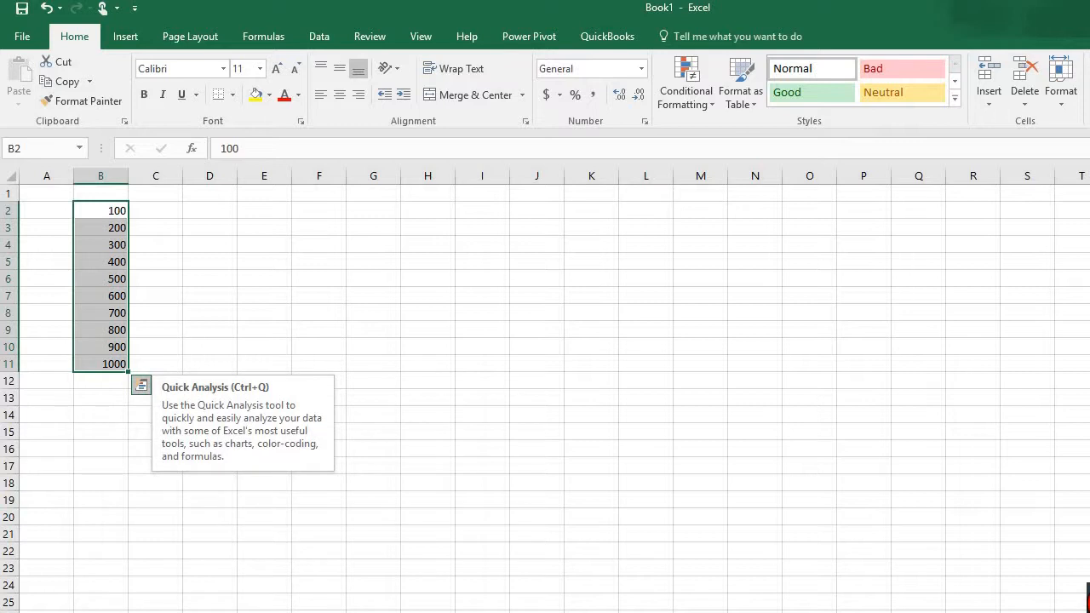
left_click(142, 386)
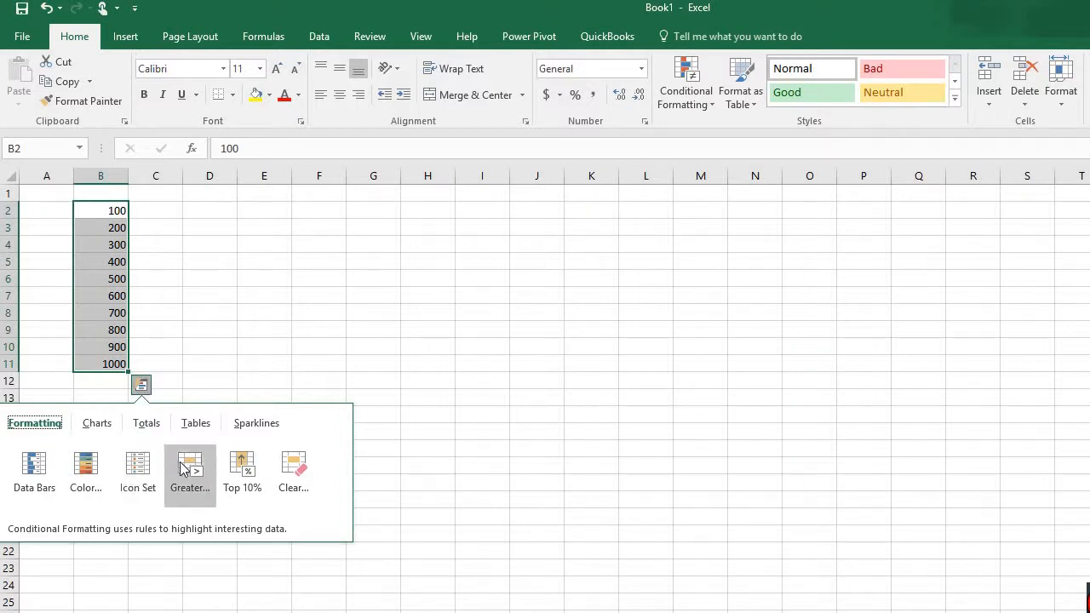
left_click(241, 469)
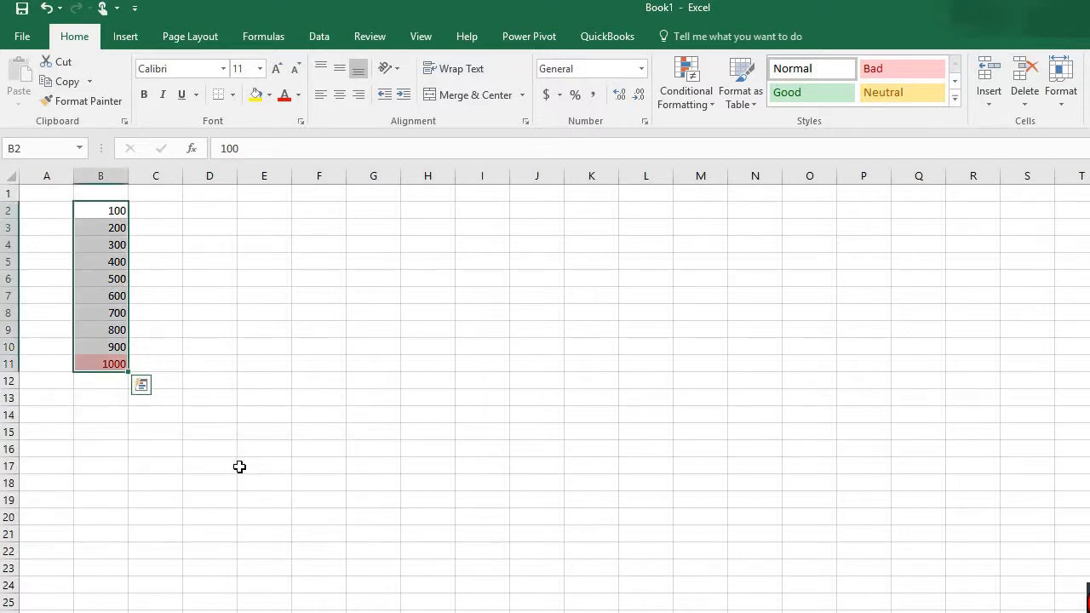
left_click(112, 400)
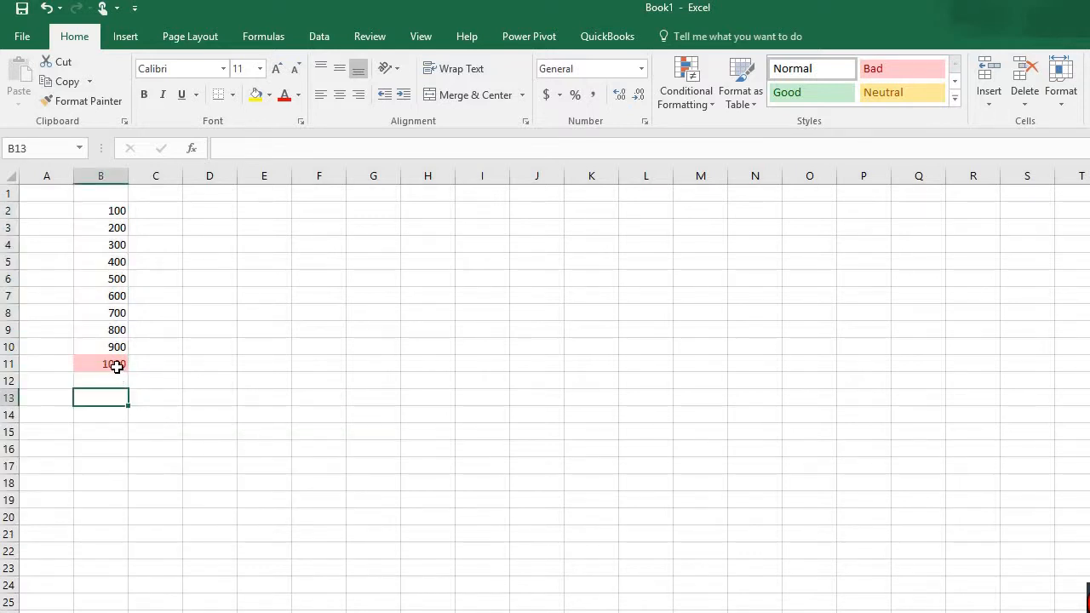
left_click(145, 365)
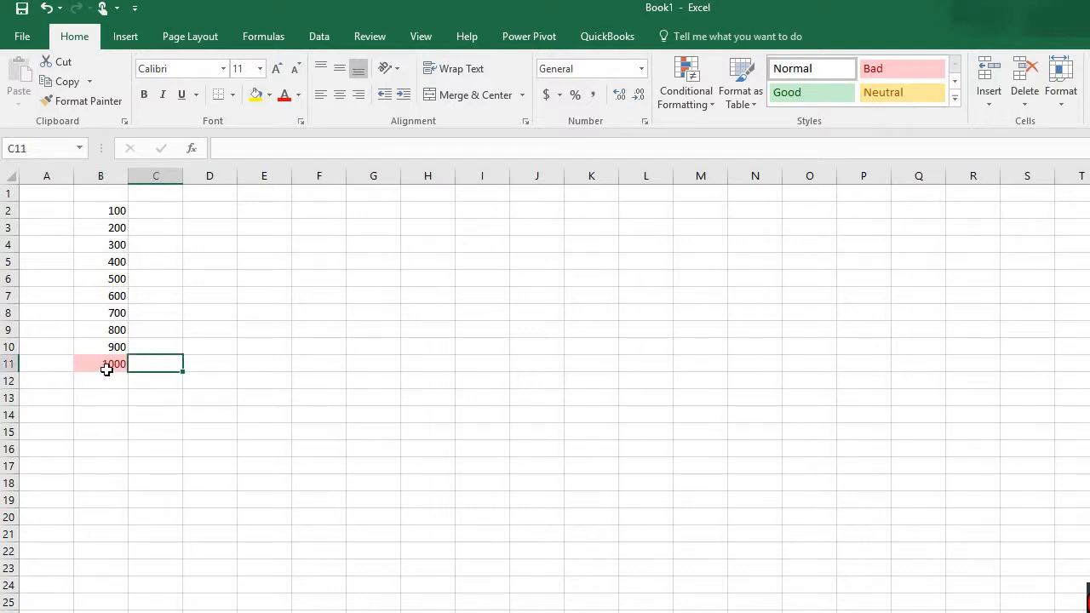
left_click(108, 364)
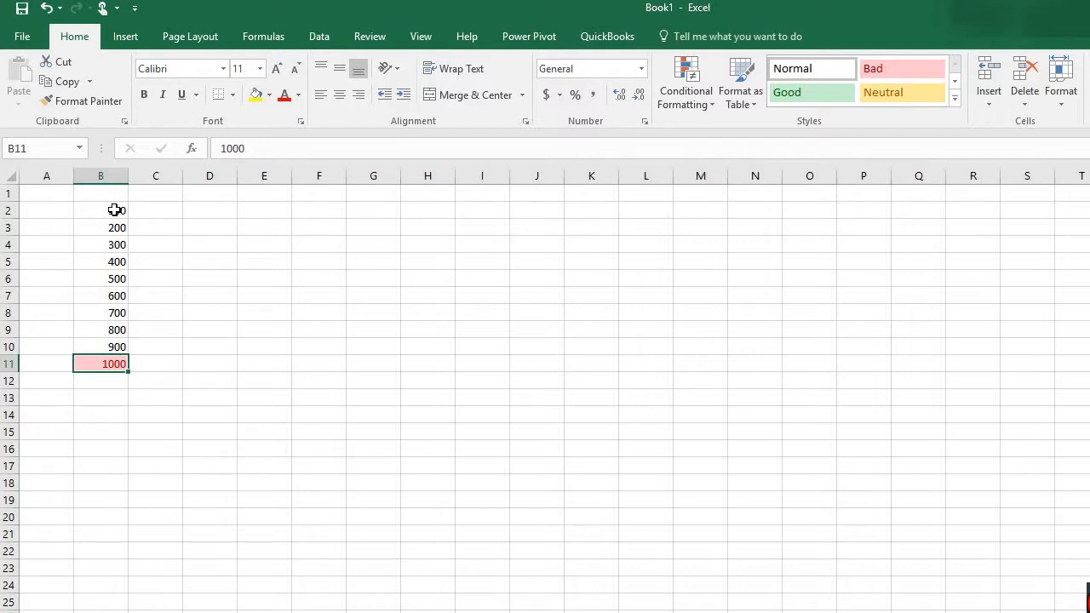
Reselect B2:B11 and undo the Top 10% highlighting.
left_click_drag(114, 210, 114, 363)
left_click(140, 385)
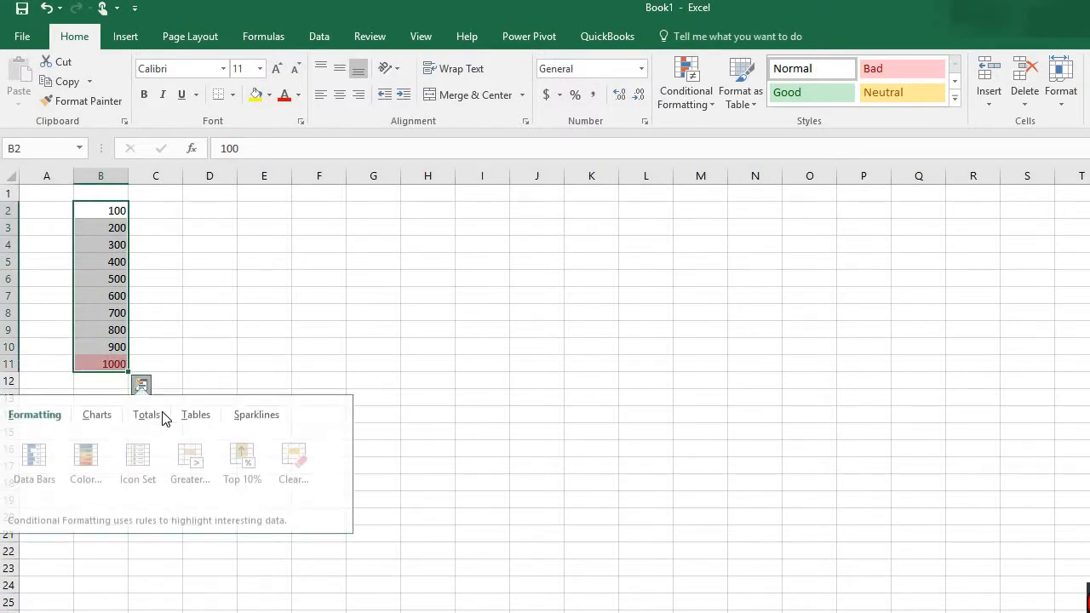
left_click(176, 361)
left_click(47, 8)
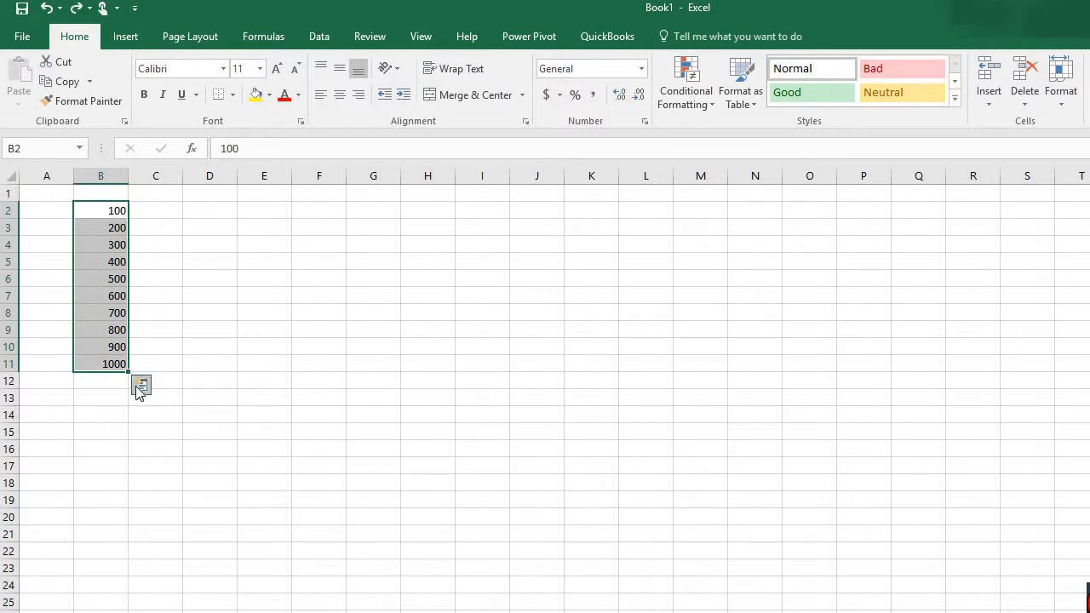
Highlight the values in B2:B11 greater than 800 using Green Fill with Dark Green Text, and undo that formatting.
left_click(140, 385)
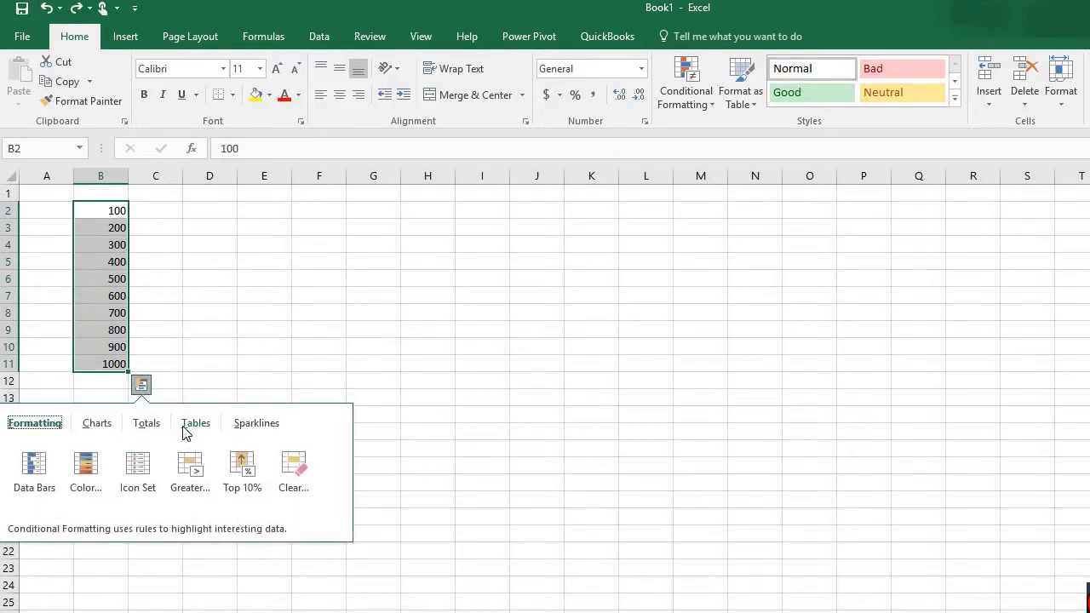
left_click(190, 469)
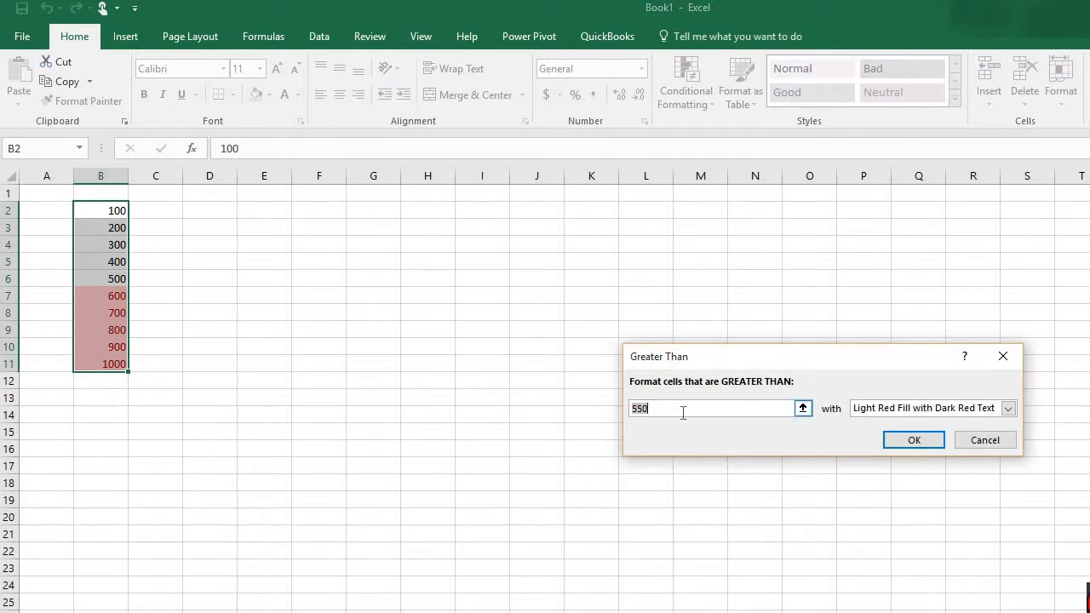
left_click(683, 412)
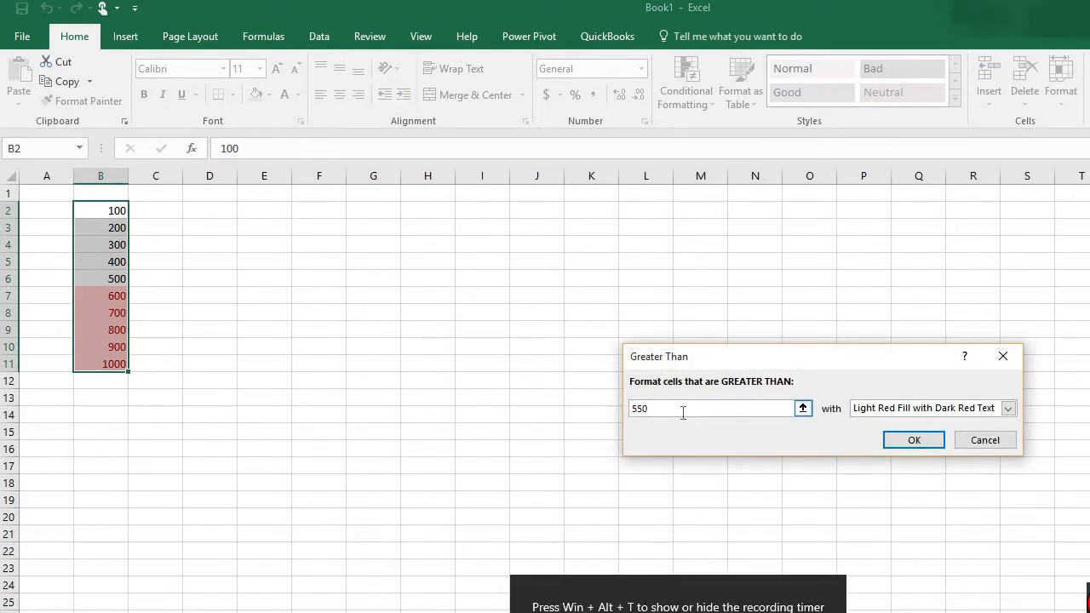
left_click(838, 589)
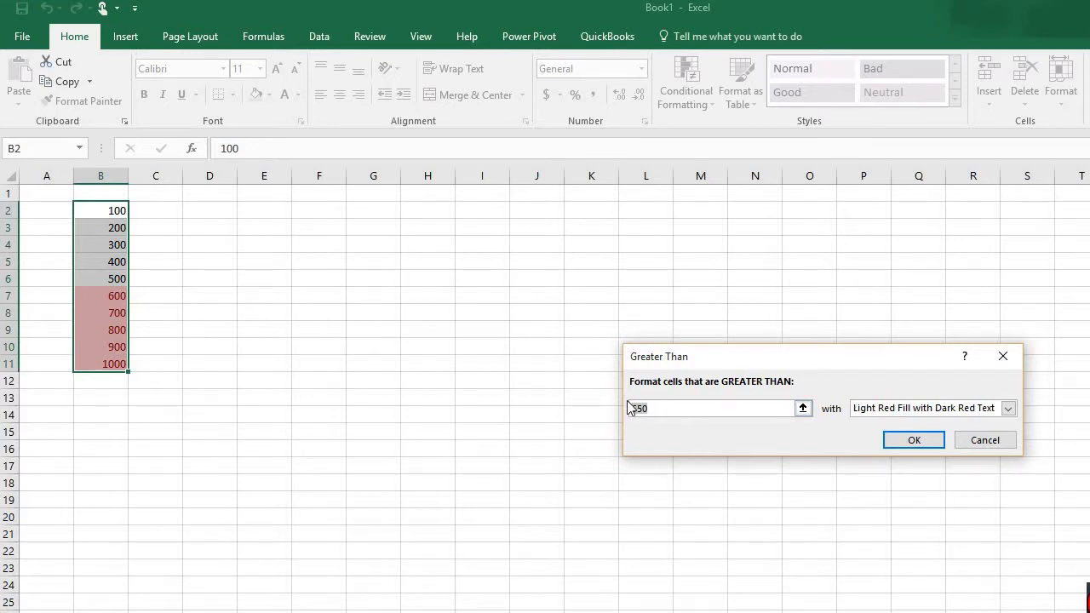
left_click_drag(630, 408, 652, 406)
type("800")
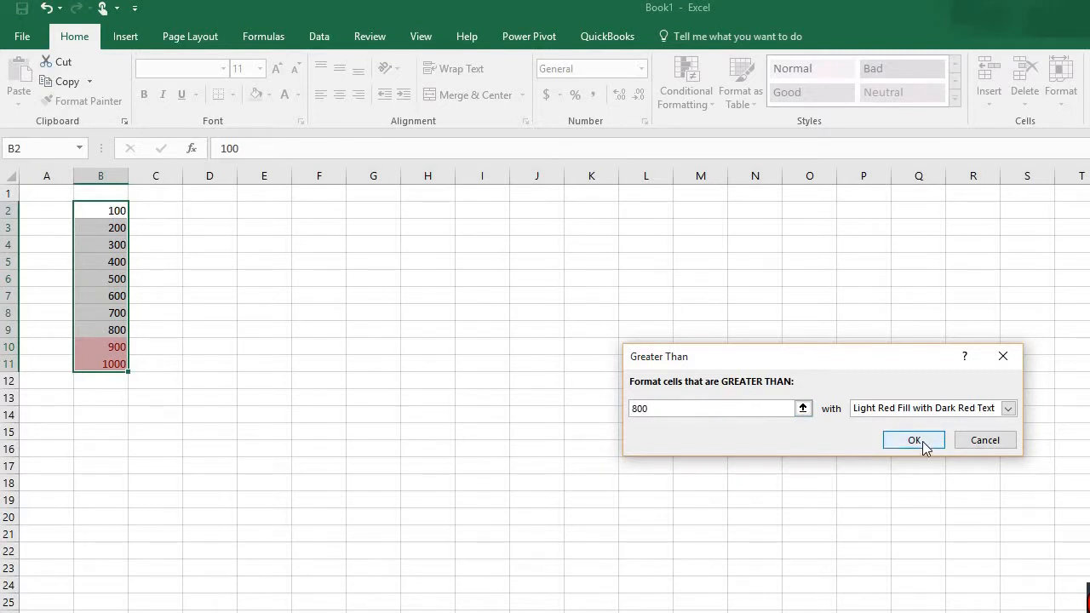
left_click(1008, 408)
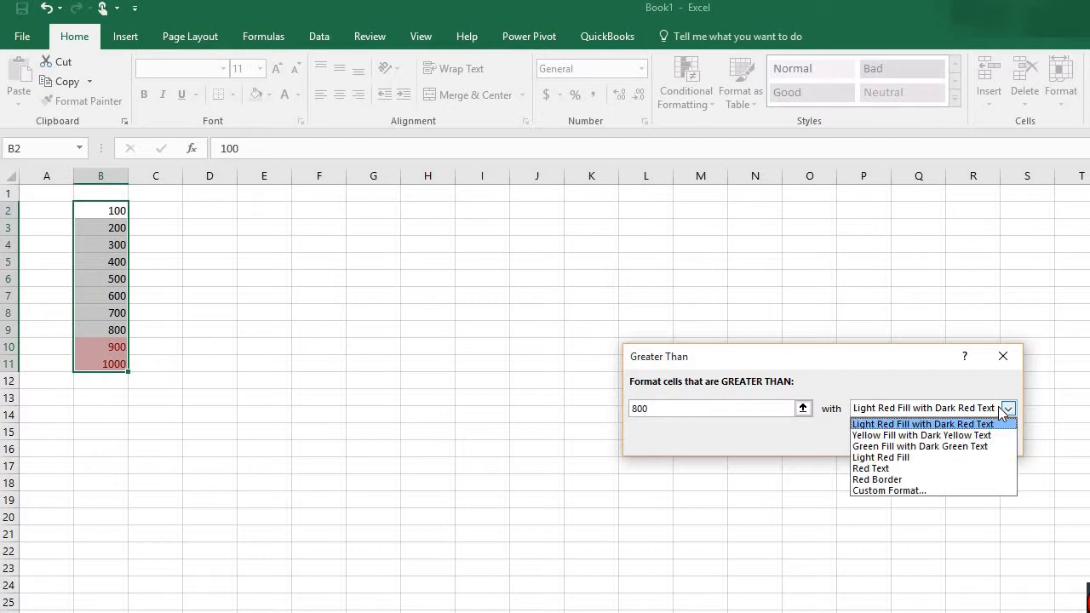
left_click(936, 446)
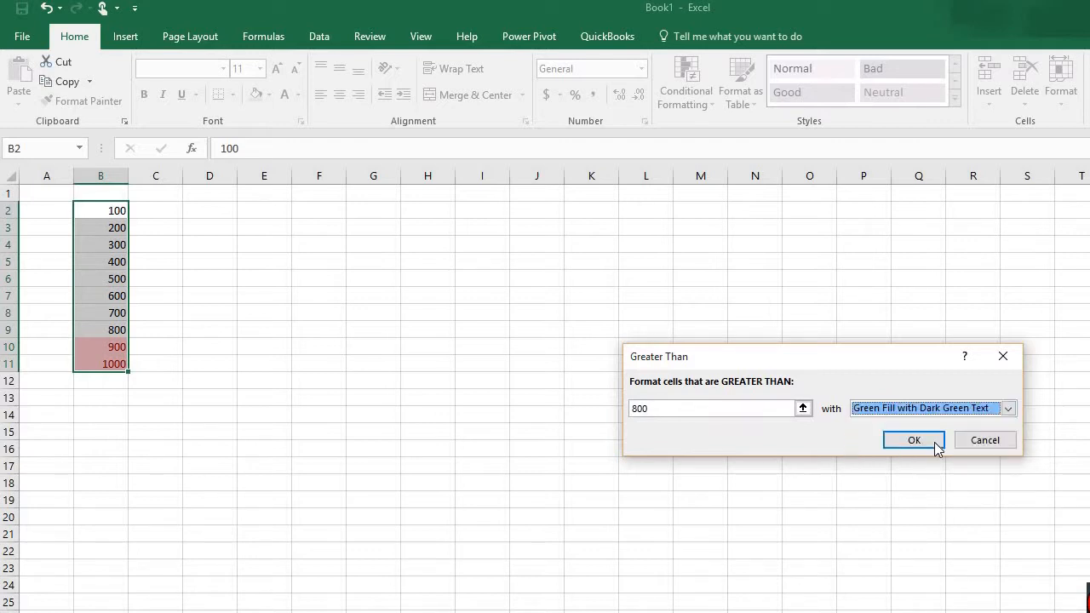
left_click(909, 441)
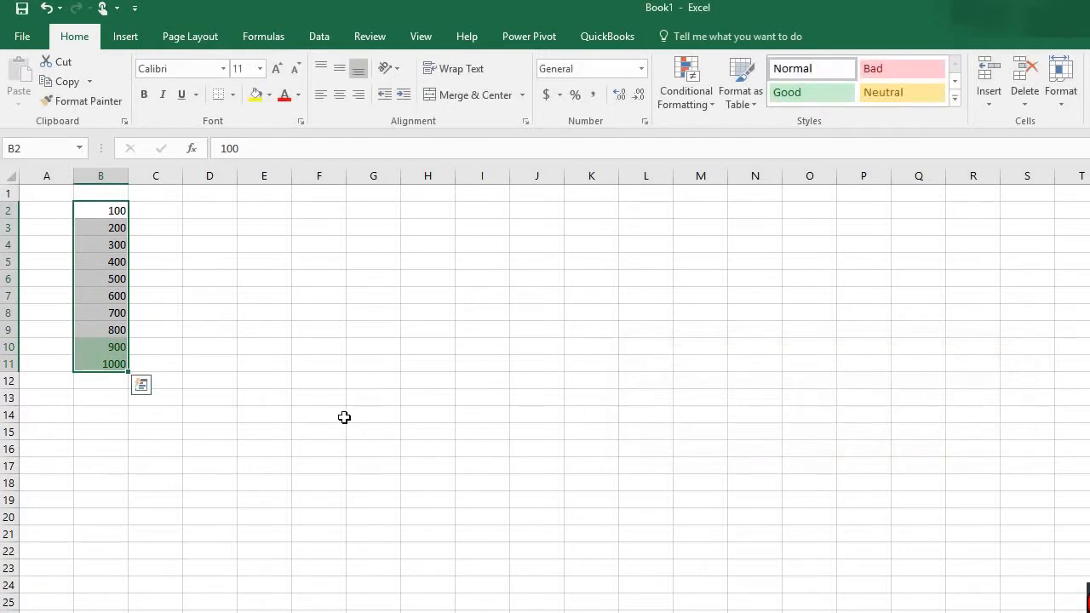
left_click(175, 327)
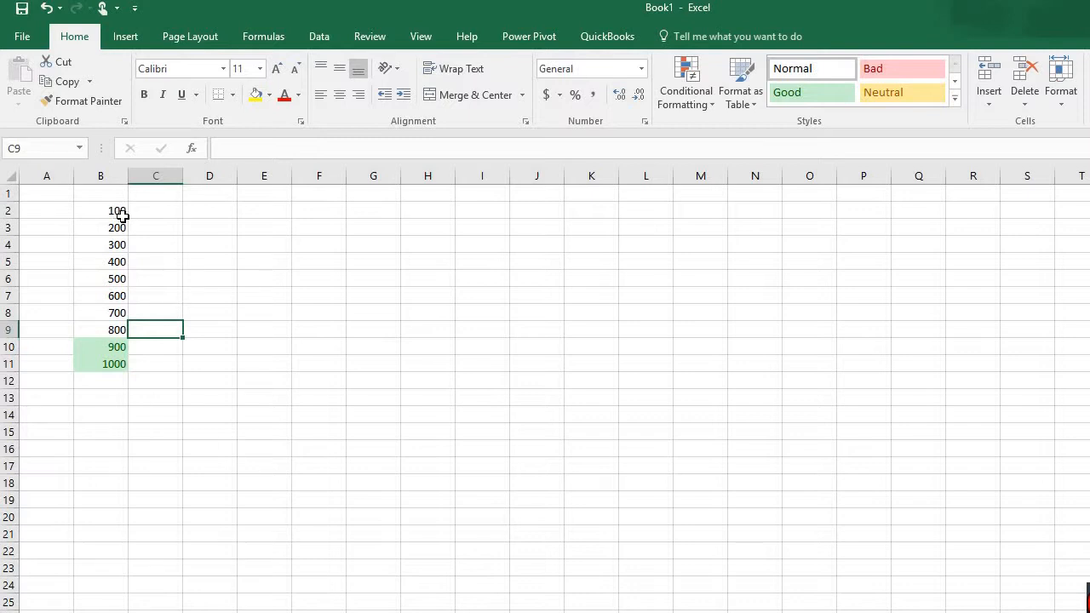
left_click(46, 9)
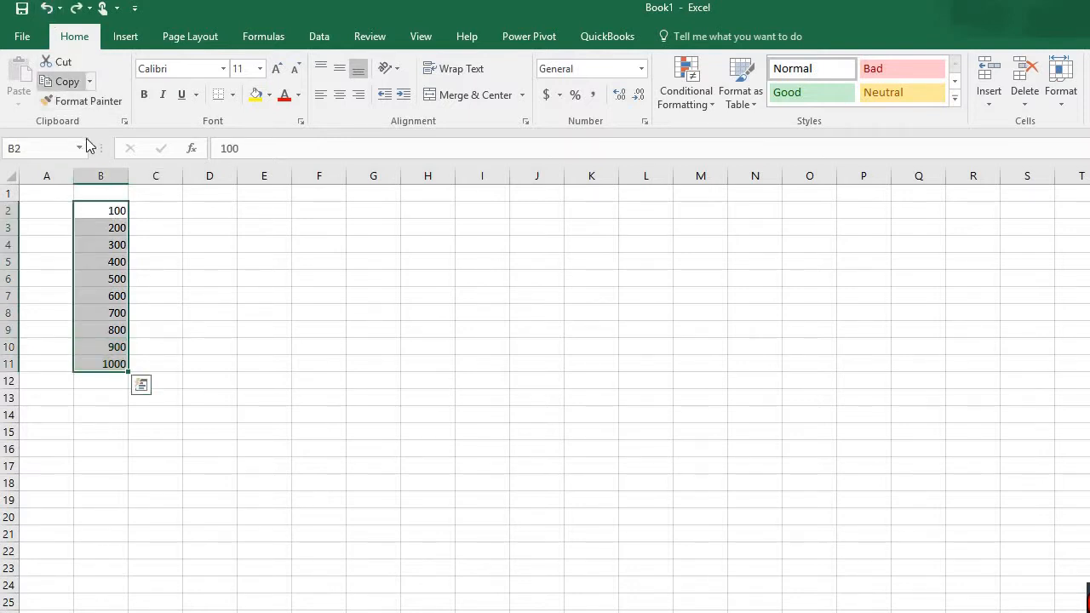
Add a Quick Analysis Sum total beneath the numbers in B2:B11, and undo it.
left_click(142, 385)
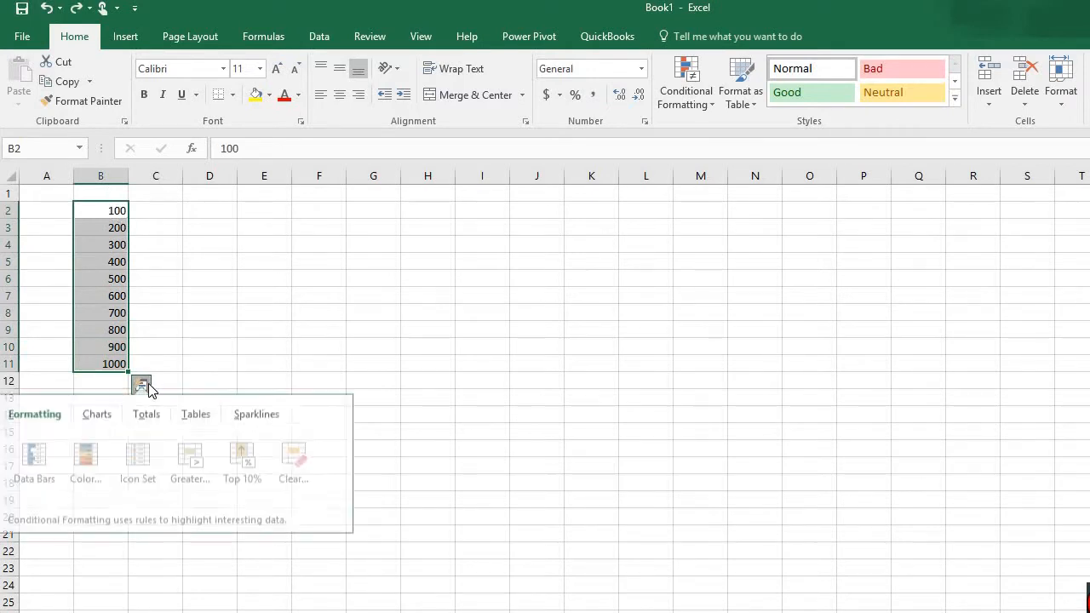
left_click(146, 428)
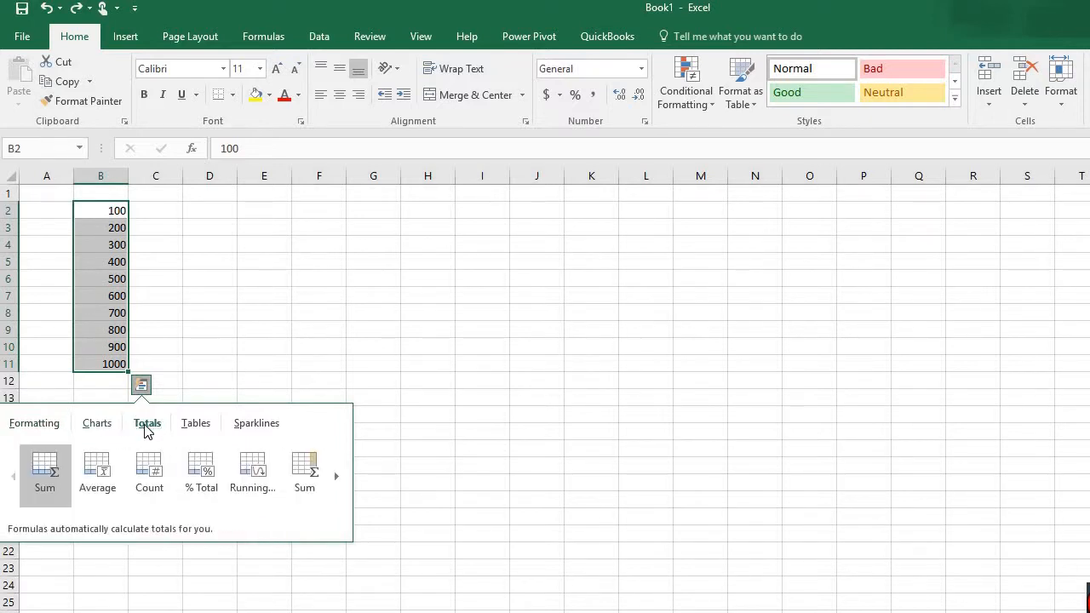
left_click(39, 472)
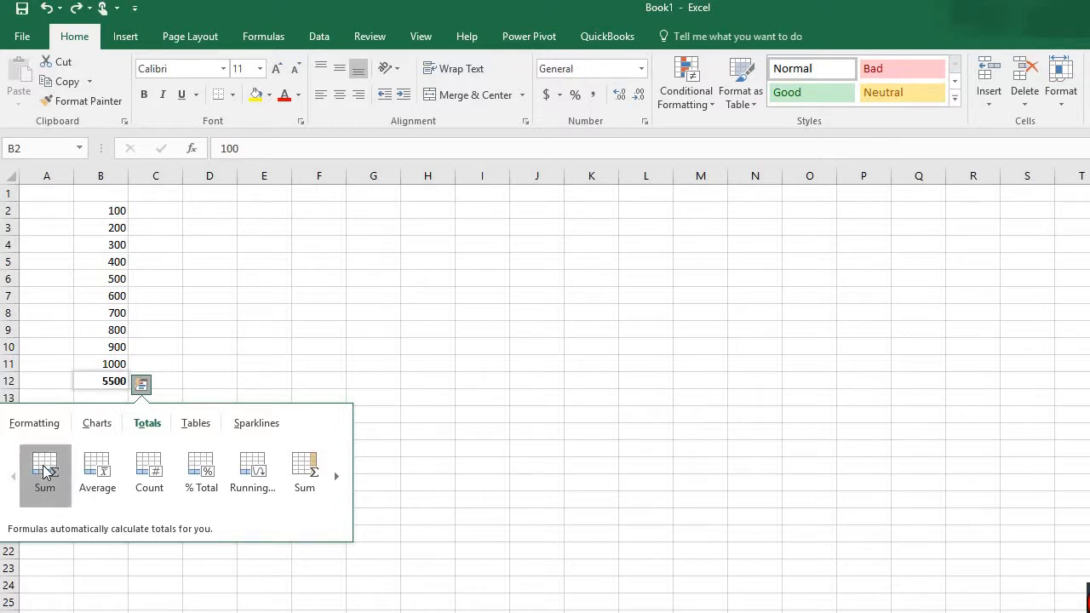
left_click(141, 388)
left_click(239, 296)
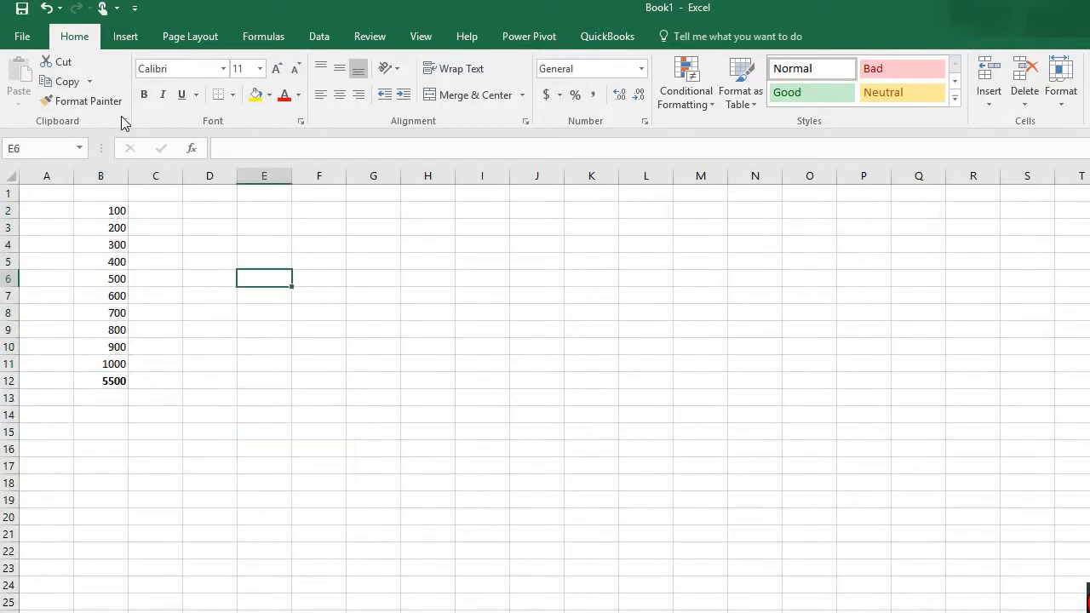
left_click(47, 9)
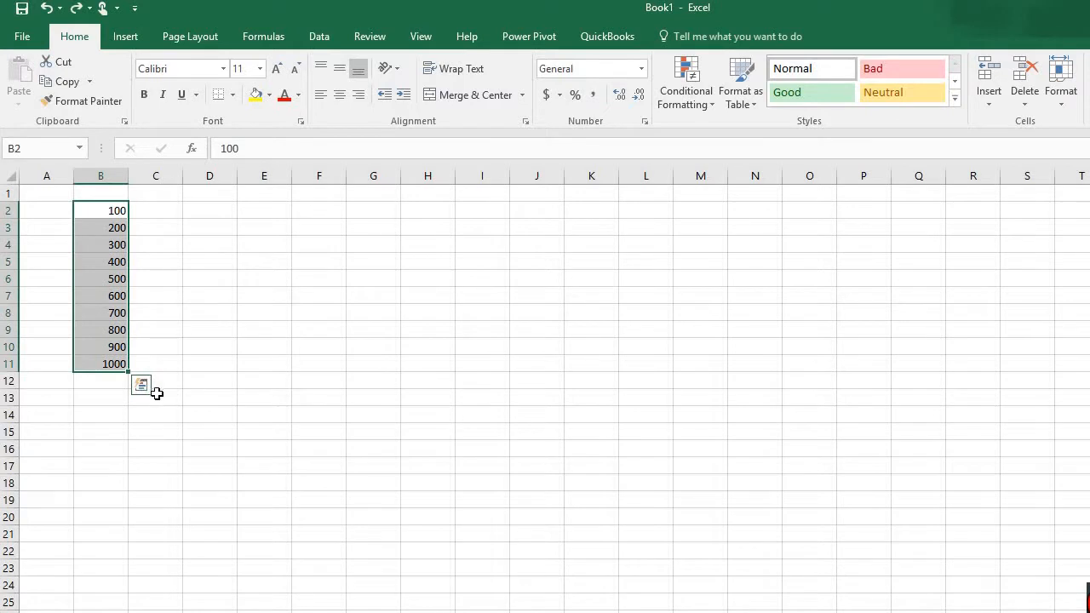
Add a Quick Analysis Average beneath the numbers in B2:B11, and undo it.
left_click(143, 388)
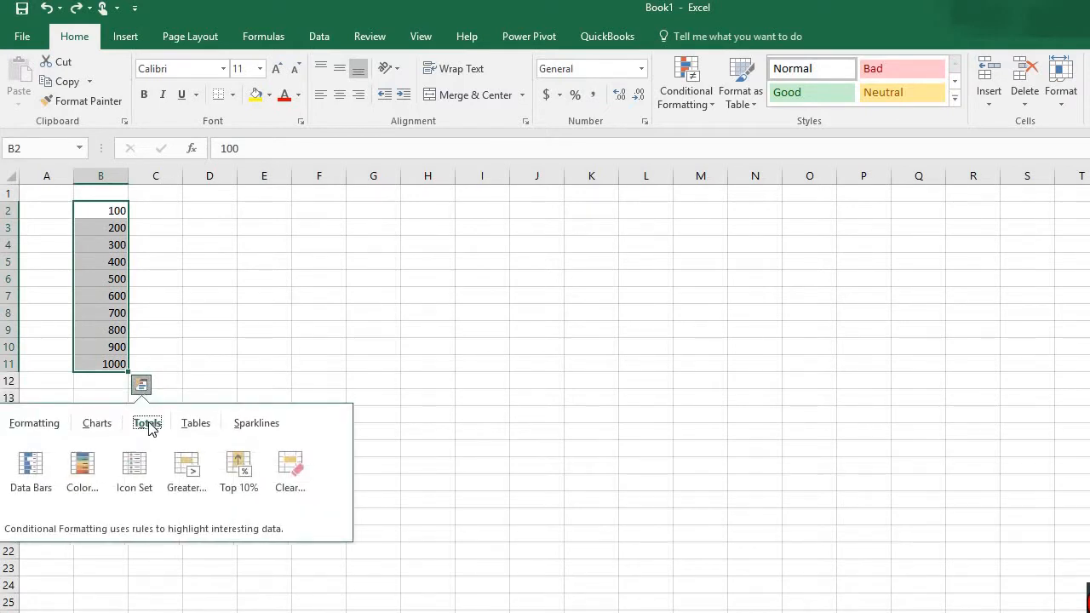
left_click(148, 425)
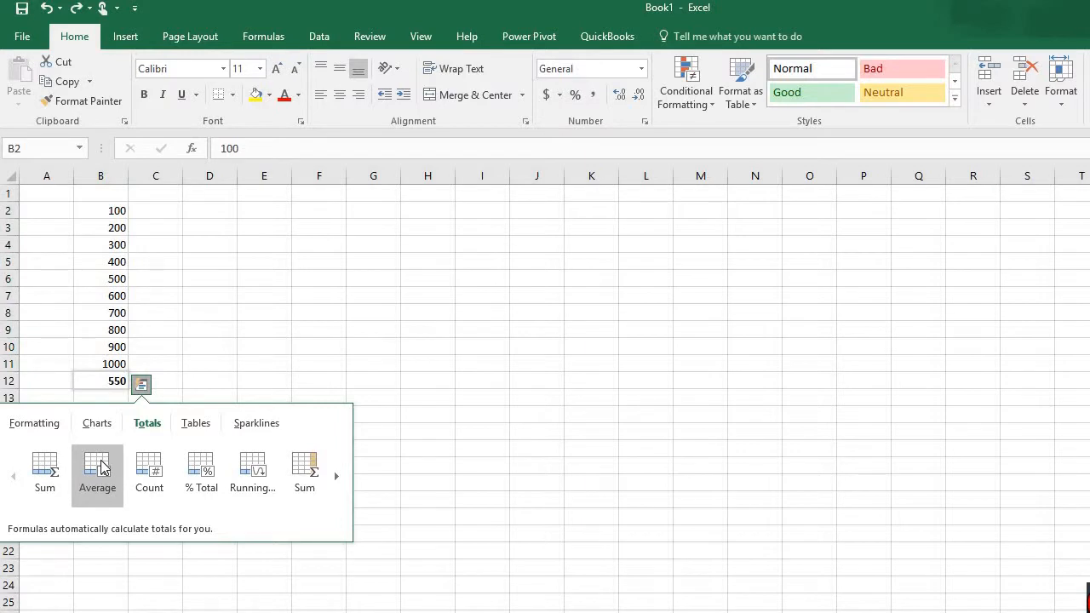
left_click(100, 468)
left_click(109, 416)
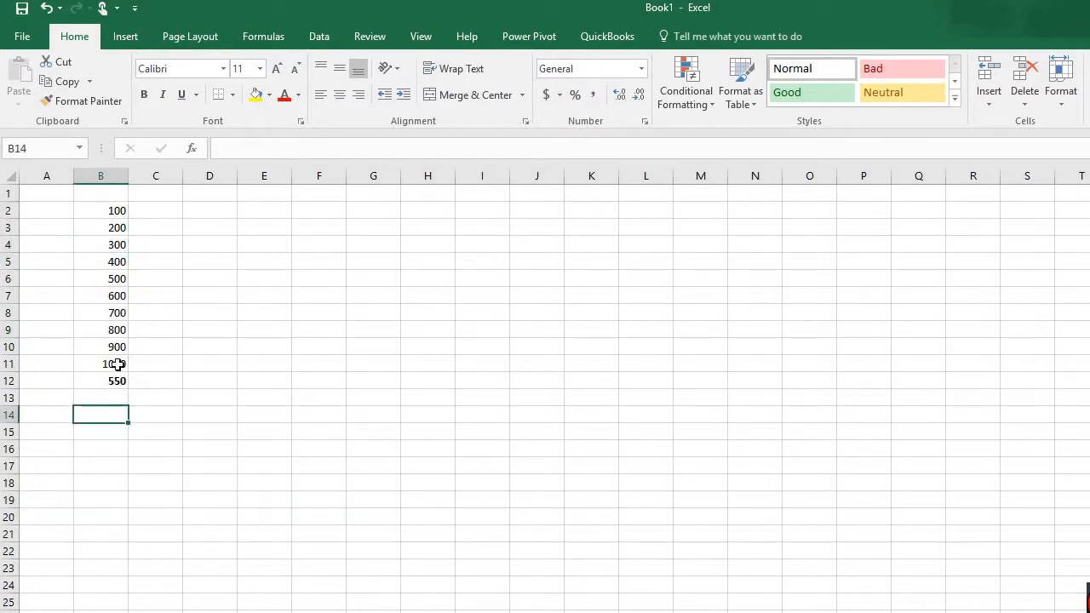
left_click(45, 9)
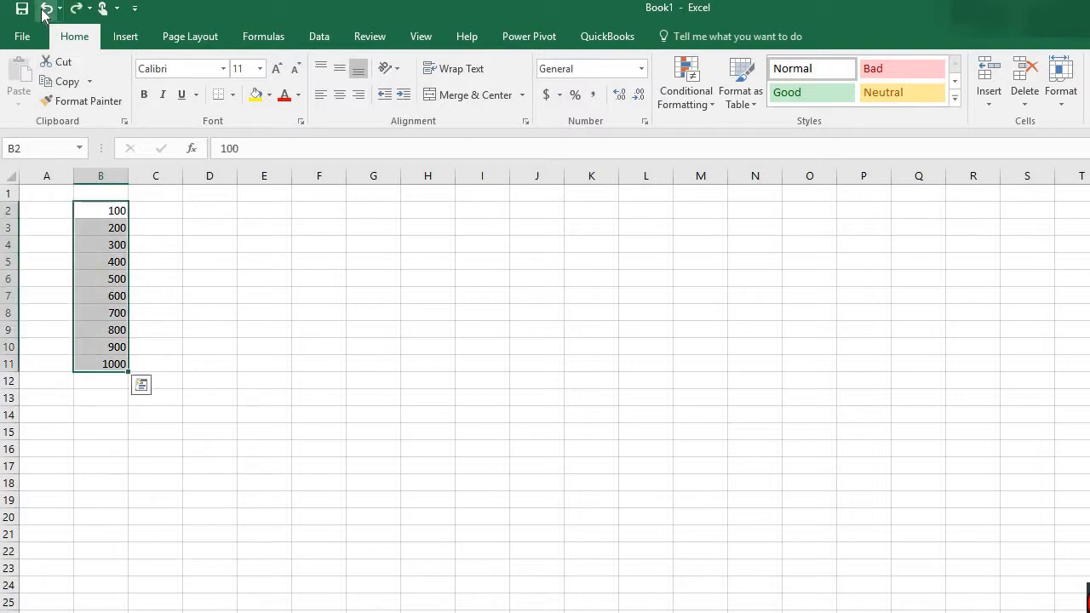
Add a Quick Analysis Count beneath the numbers in B2:B11, and undo it.
left_click(141, 385)
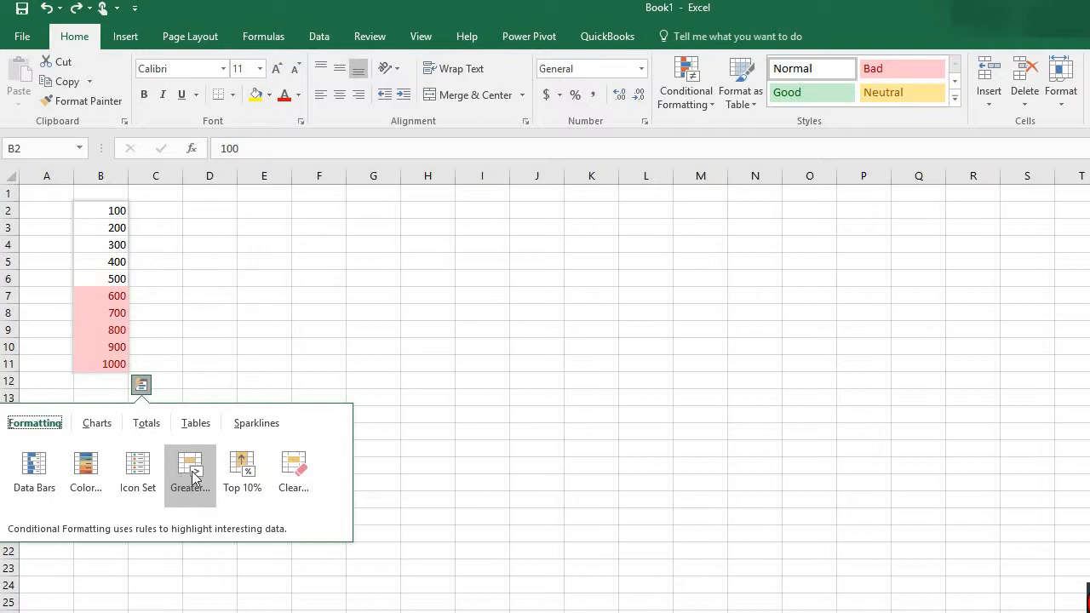
left_click(147, 423)
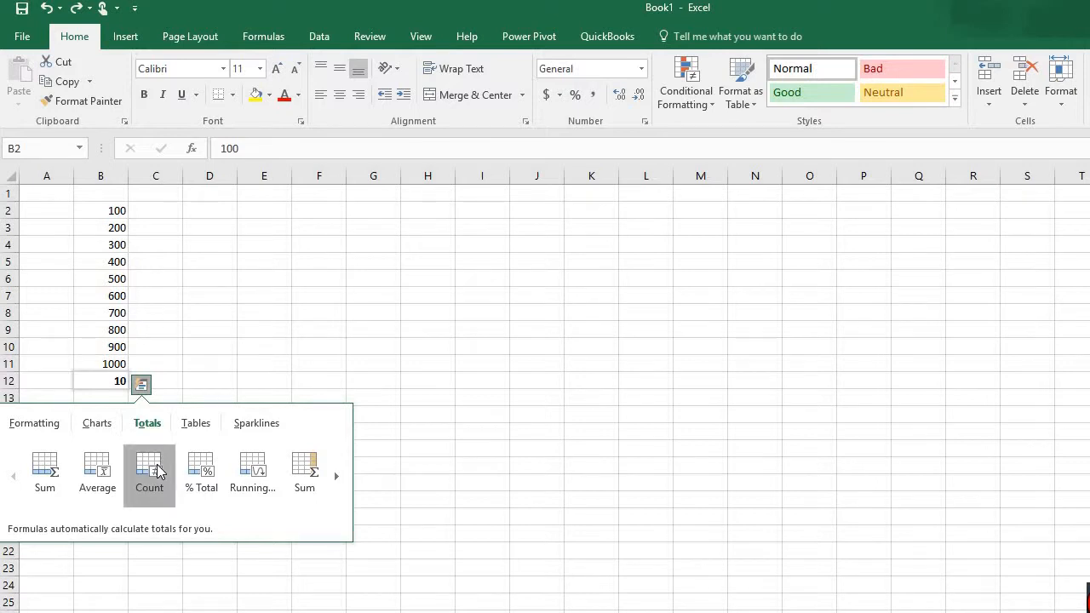
left_click(157, 470)
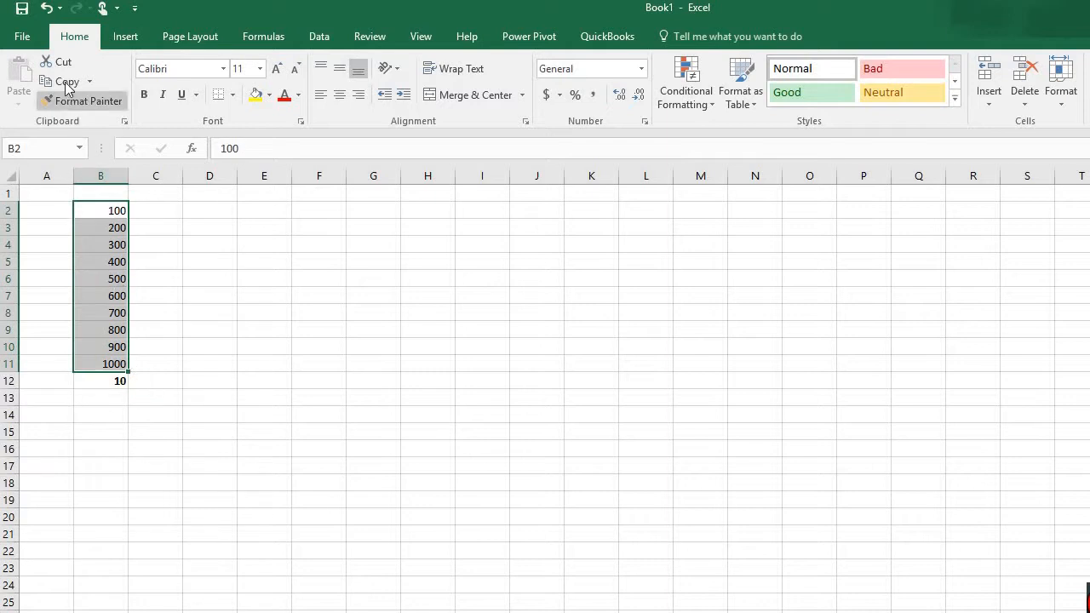
left_click(46, 7)
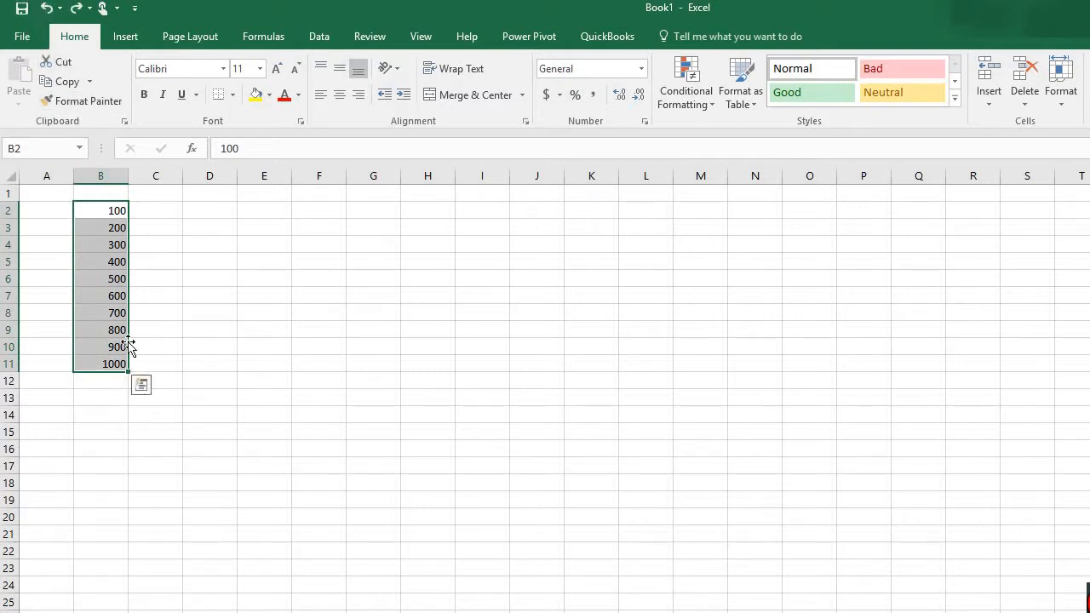
Add a Quick Analysis row Sum column in C2:C11 for the numbers in B2:B11.
left_click(143, 388)
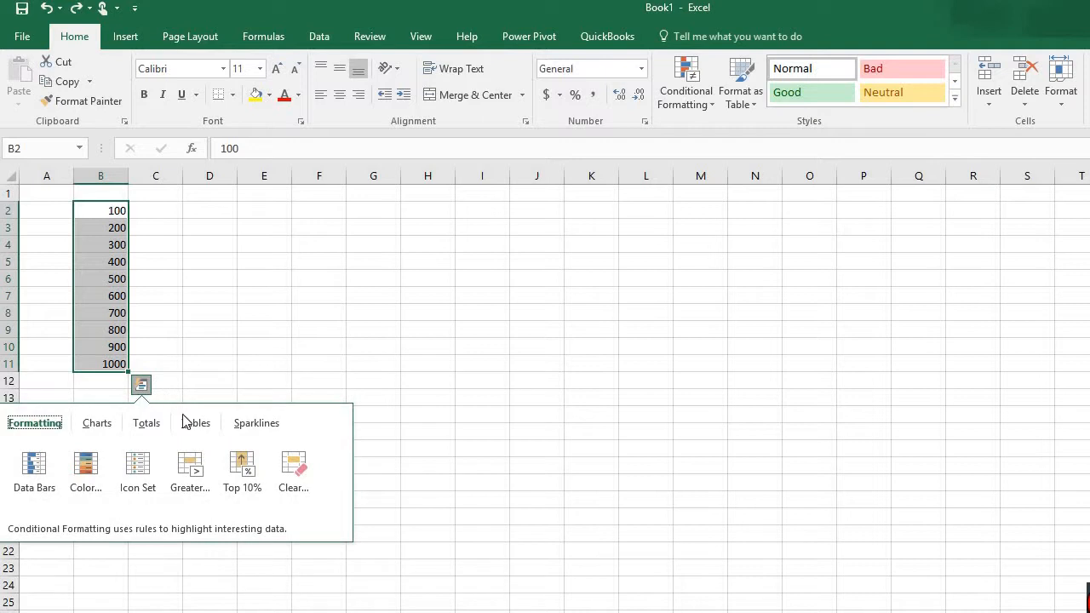
left_click(153, 430)
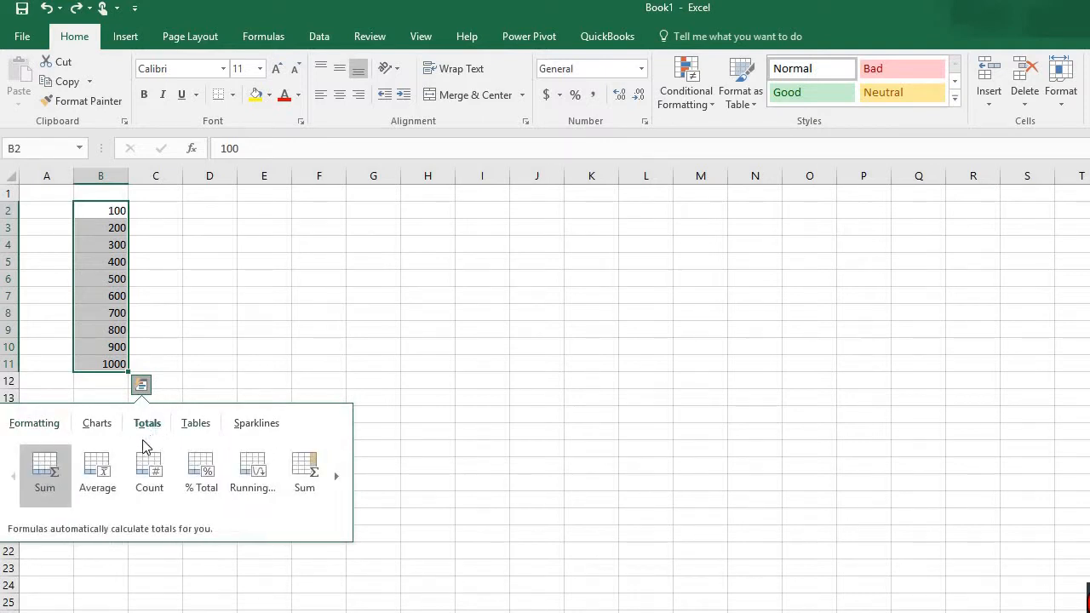
left_click(194, 469)
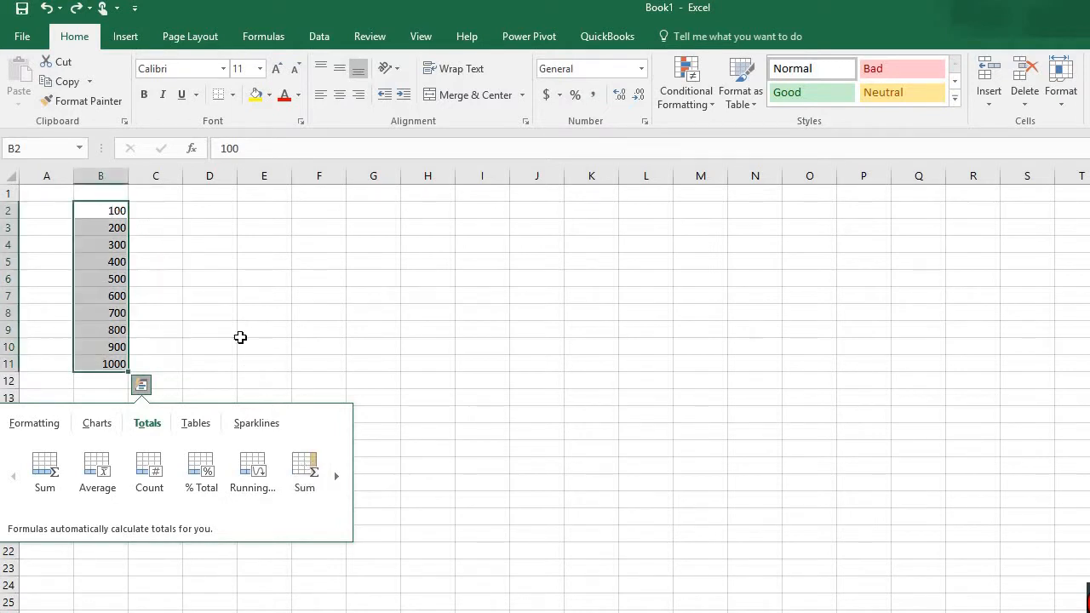
left_click(314, 474)
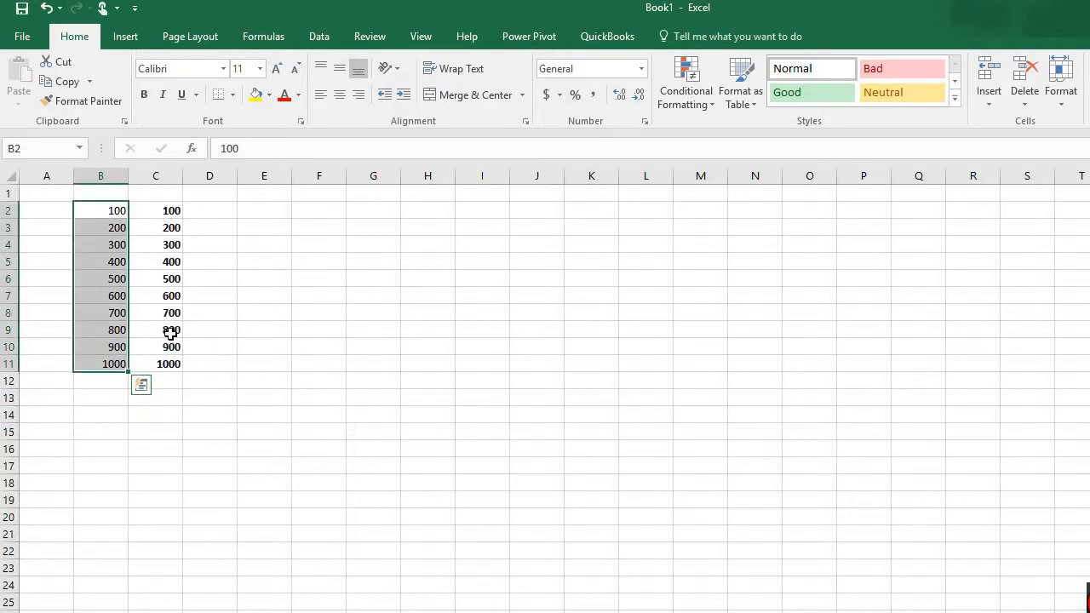
Enter 100 in cell A2, beside the first number of the column.
left_click(54, 208)
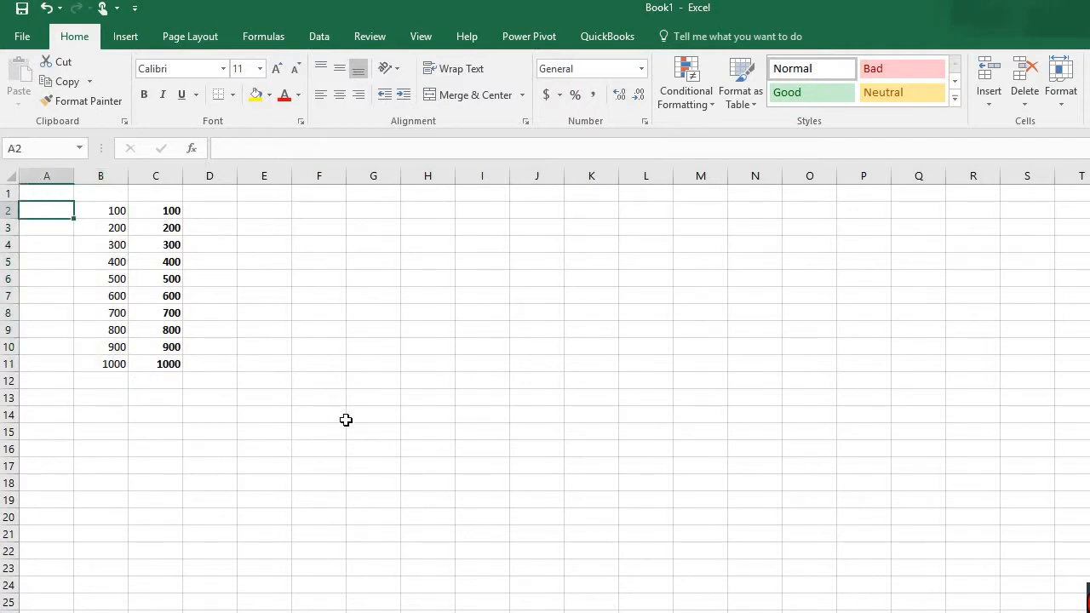
type("100")
key("Return")
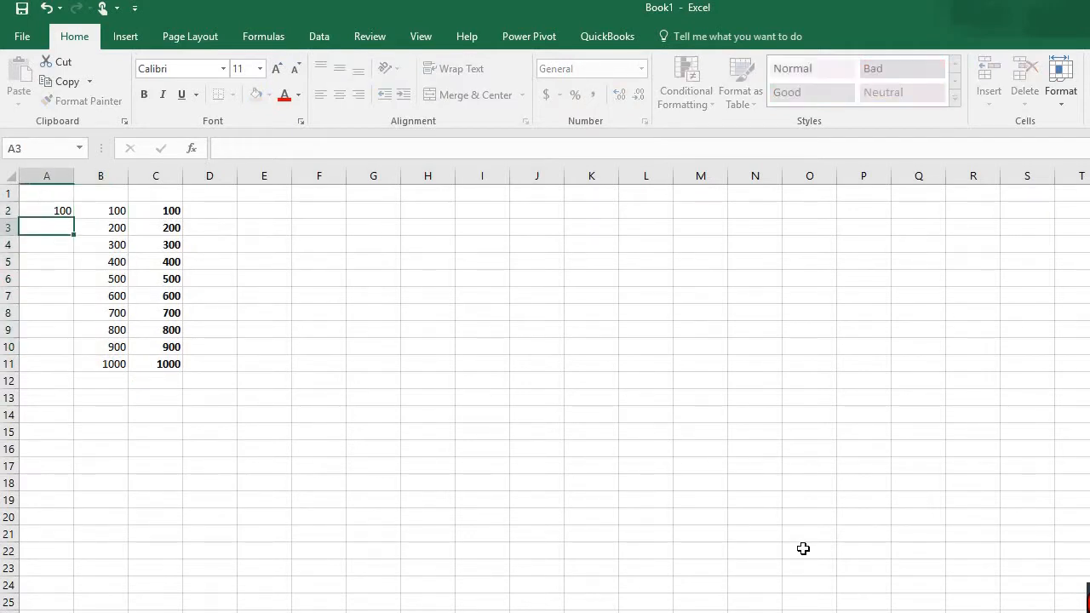
key("Up")
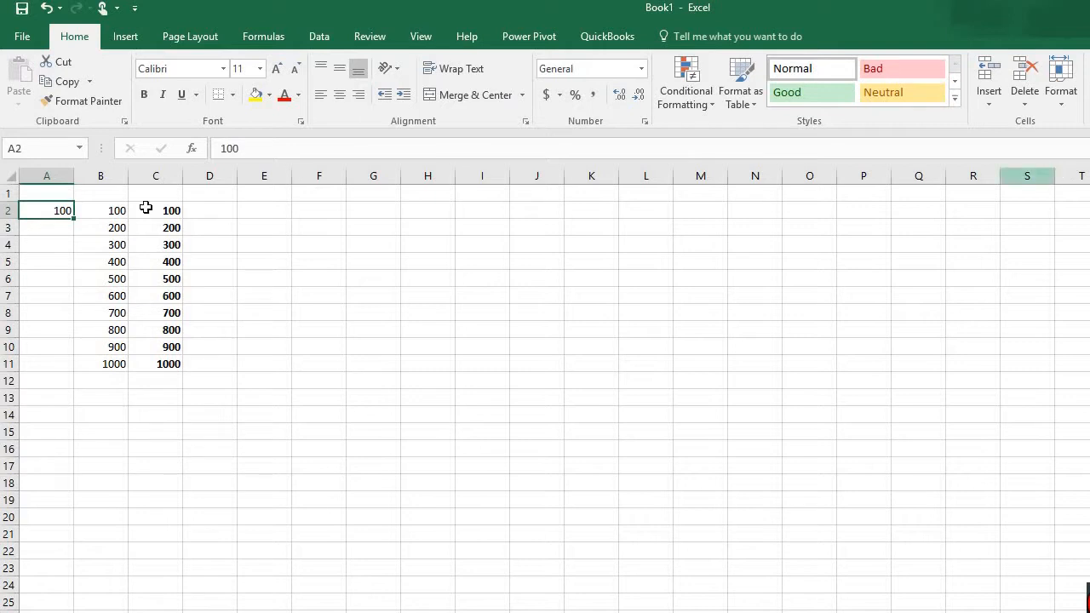
Try to apply the Quick Analysis row Sum to B2:B11 again, and decline replacing the existing data.
left_click_drag(177, 210, 185, 347)
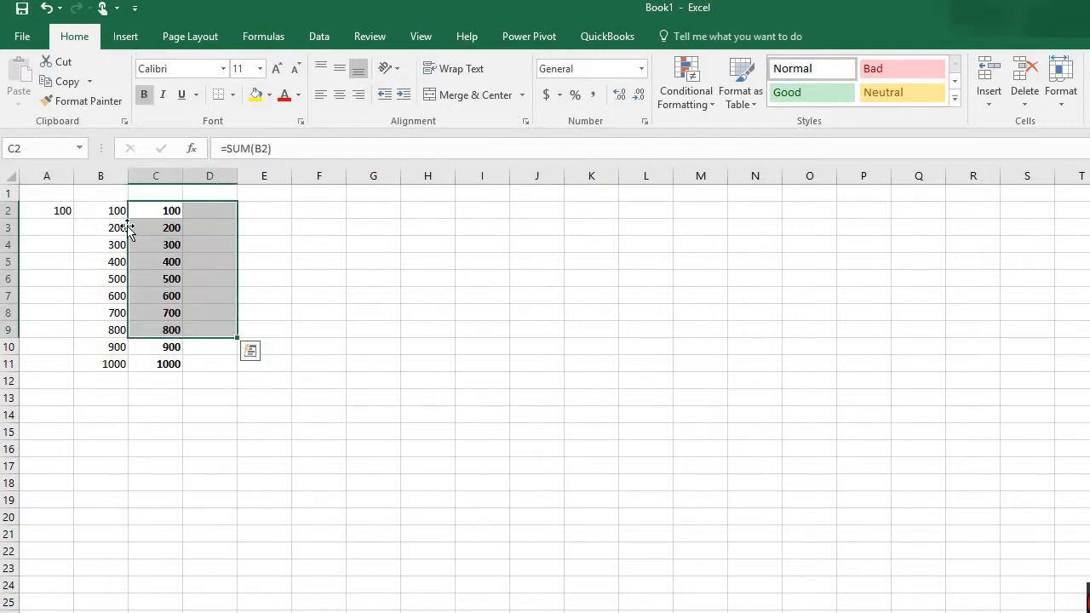
left_click_drag(117, 208, 122, 363)
key("ctrl+q")
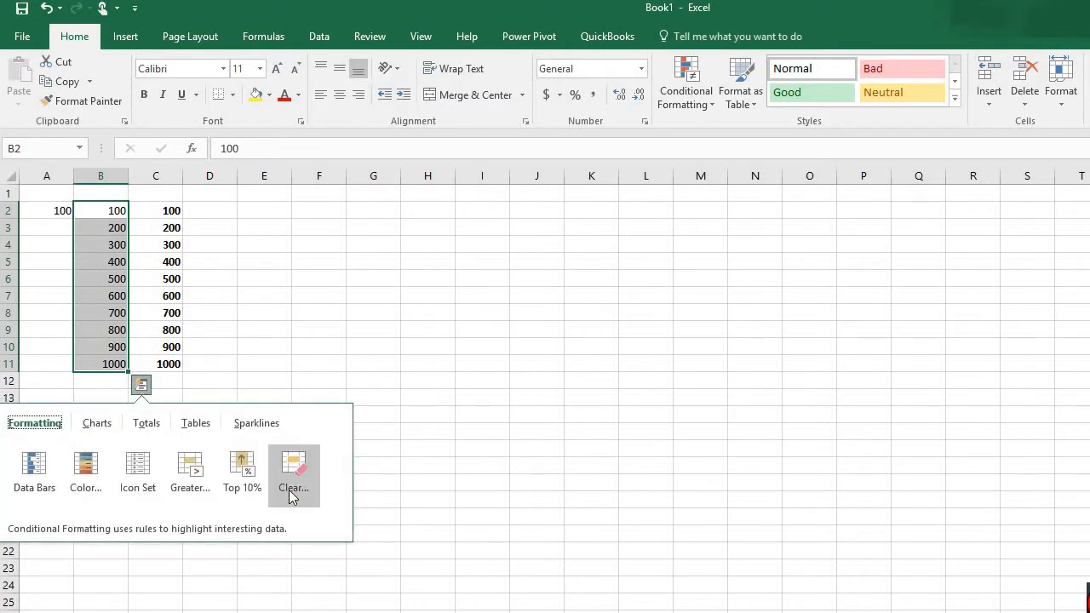
left_click(149, 424)
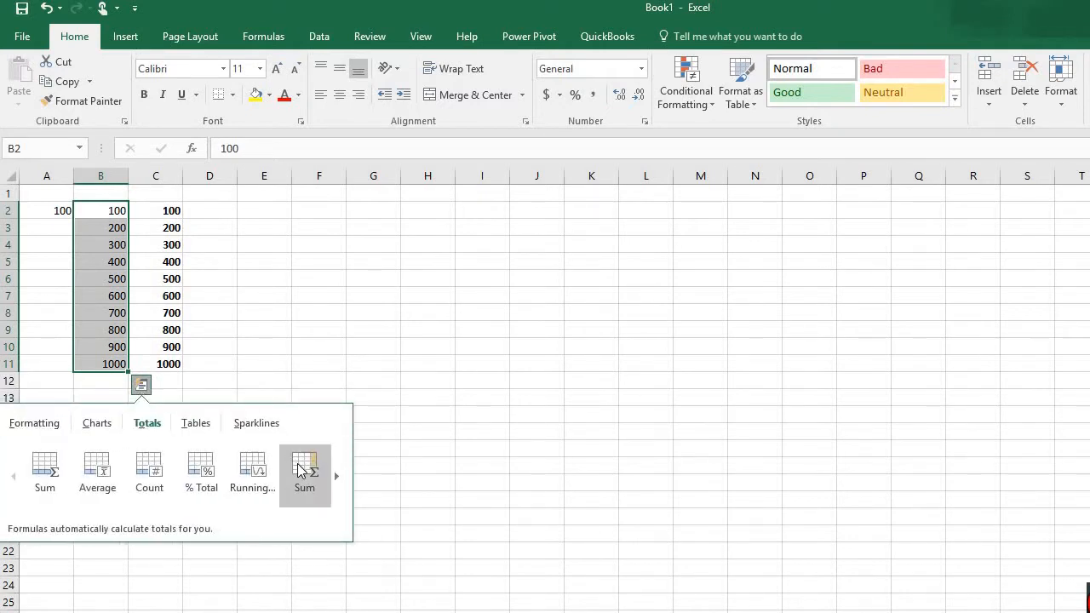
left_click(305, 473)
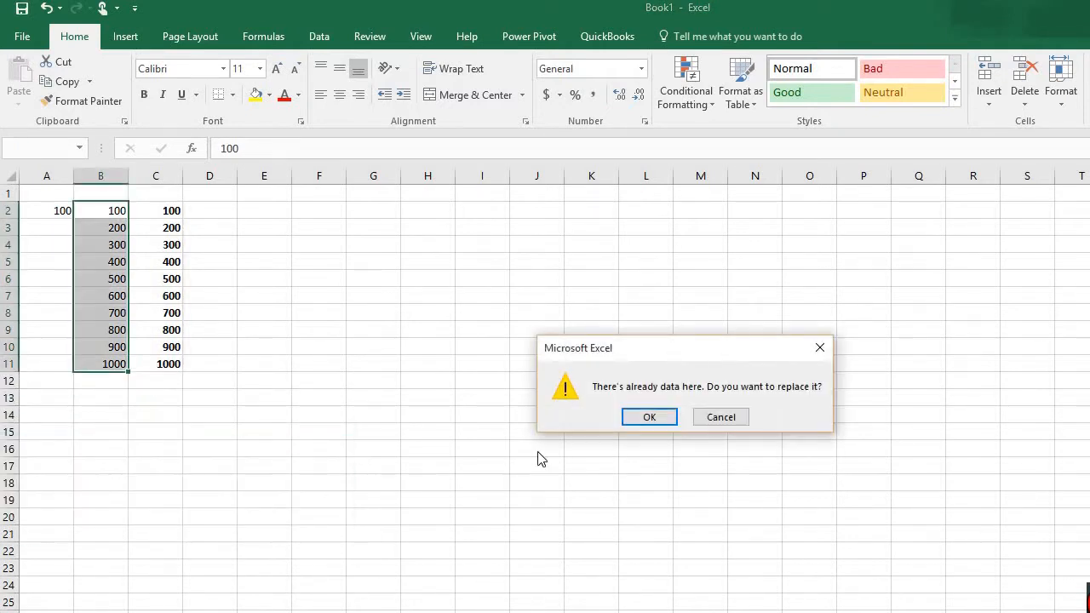
left_click(723, 417)
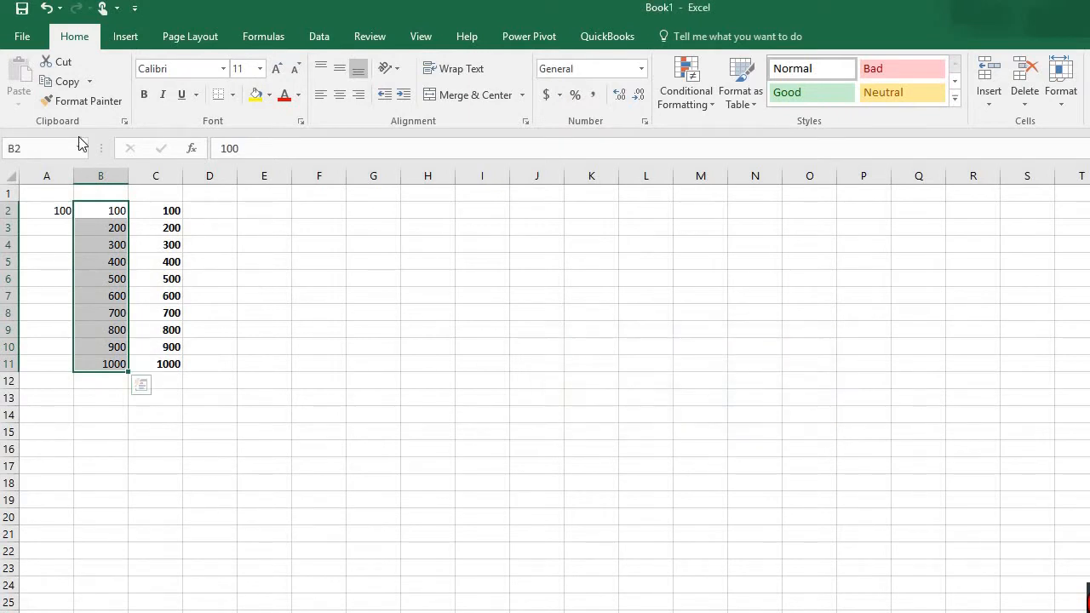
Undo the entry in A2 and the row Sum column in C2:C11.
left_click(46, 8)
left_click(46, 9)
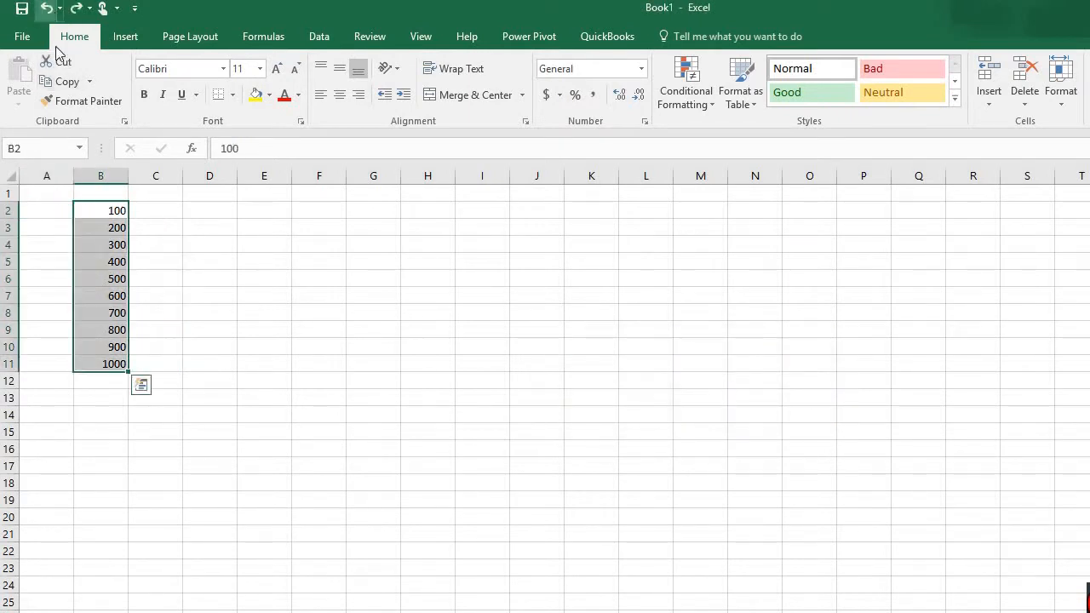
left_click(141, 385)
left_click(209, 346)
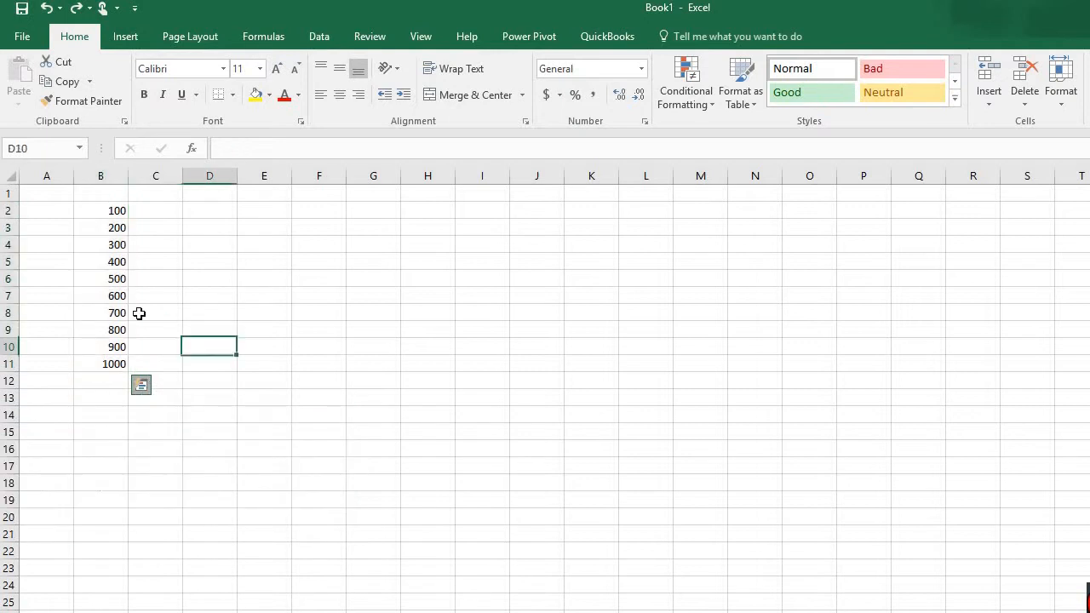
Enter 100 in cell A2 again.
left_click(44, 213)
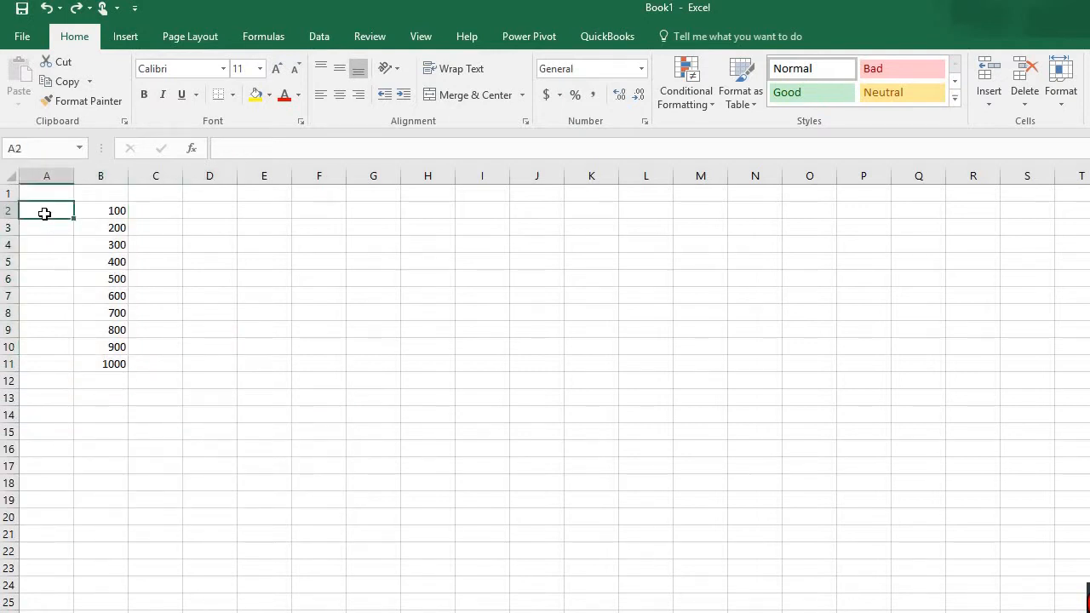
type("100")
key("Return")
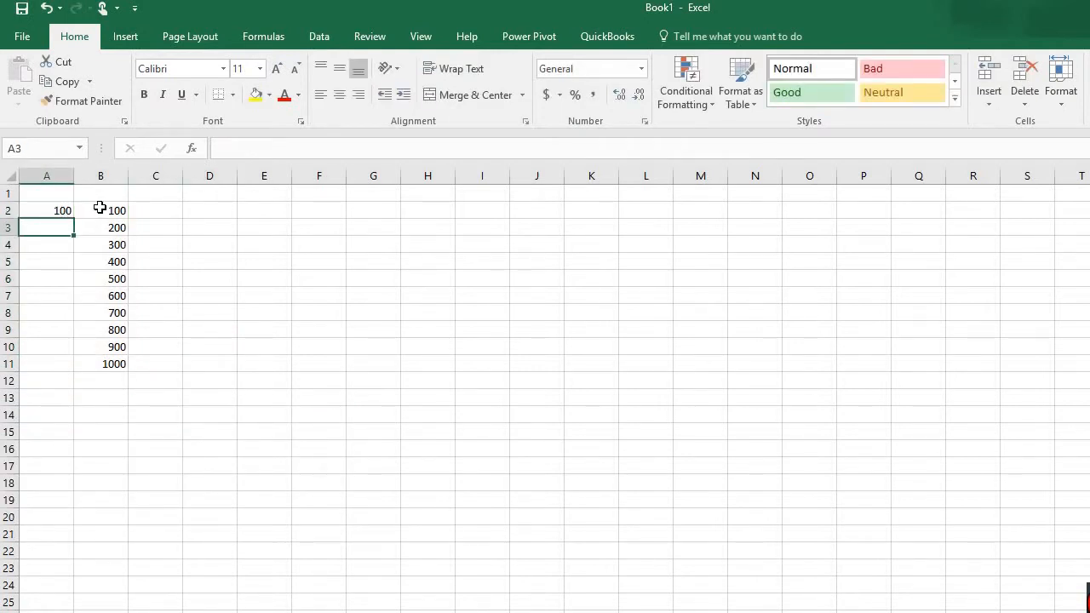
Preview the Quick Analysis row Sum for B2:B11 alone, and dismiss it without applying.
left_click_drag(100, 208, 121, 365)
left_click(141, 385)
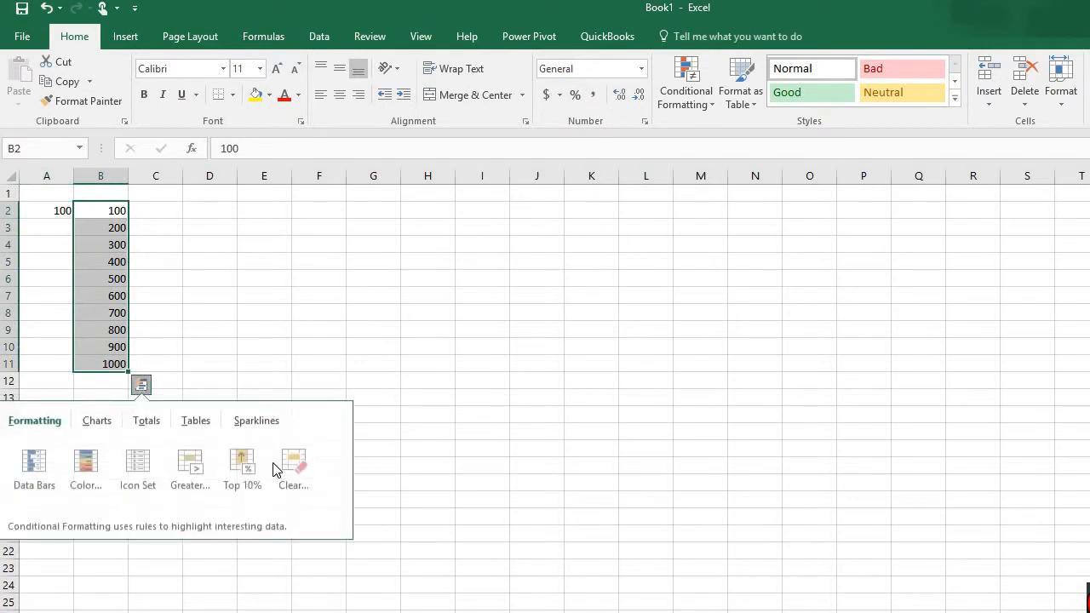
left_click(146, 426)
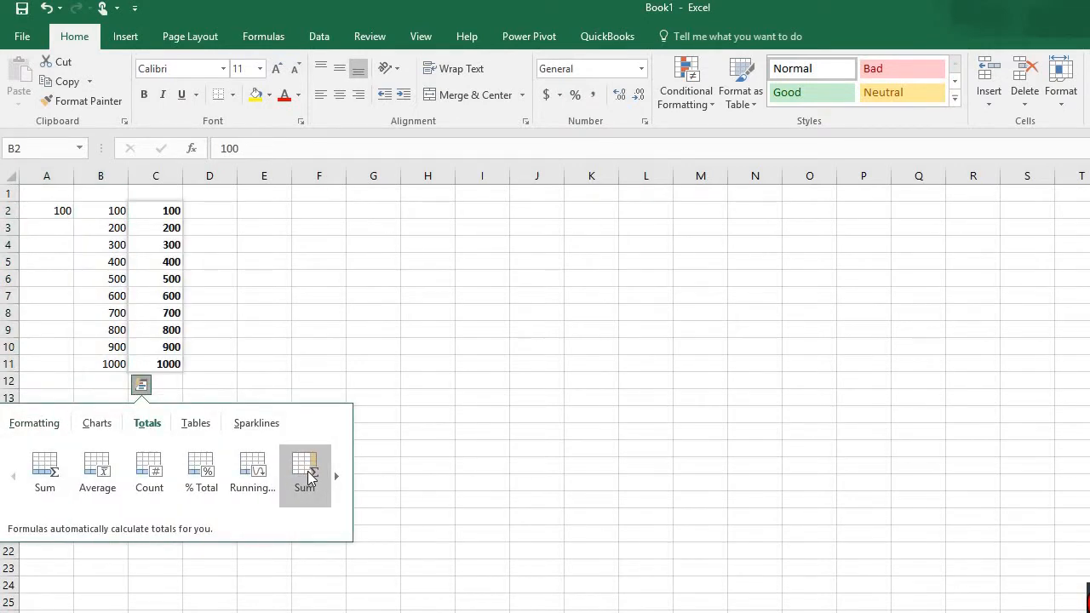
left_click(319, 345)
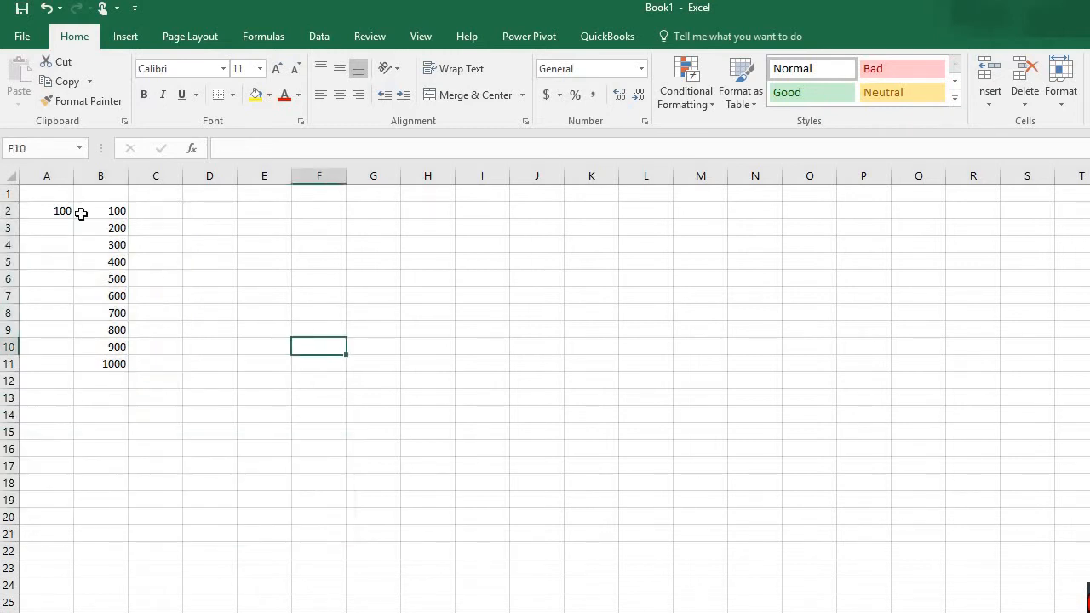
Add a Quick Analysis row Sum column in C2:C11 for the two-column range A2:B11.
left_click_drag(60, 209, 115, 361)
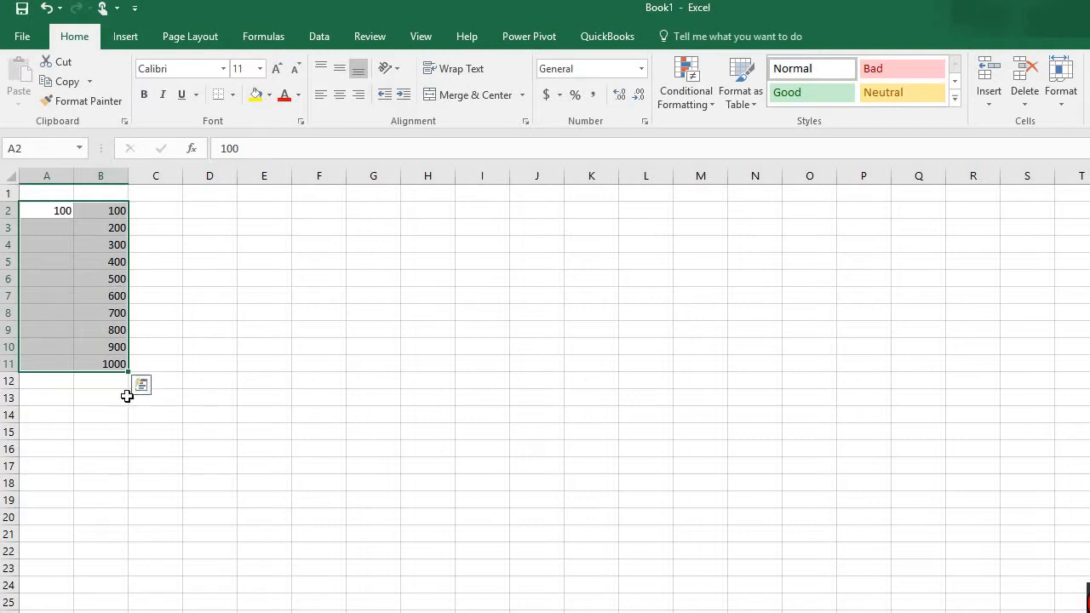
left_click(141, 385)
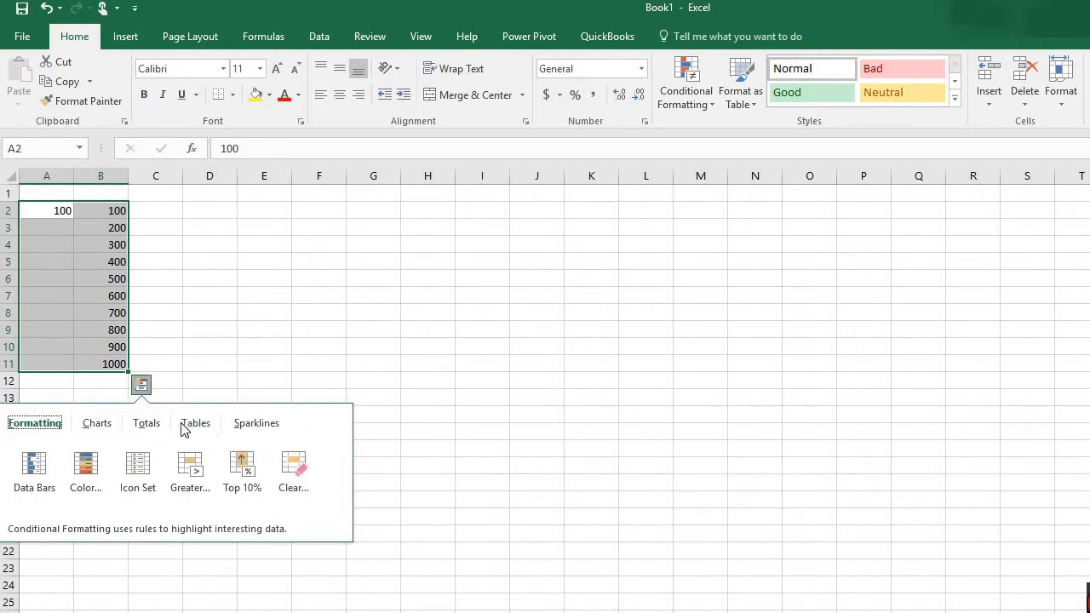
left_click(148, 426)
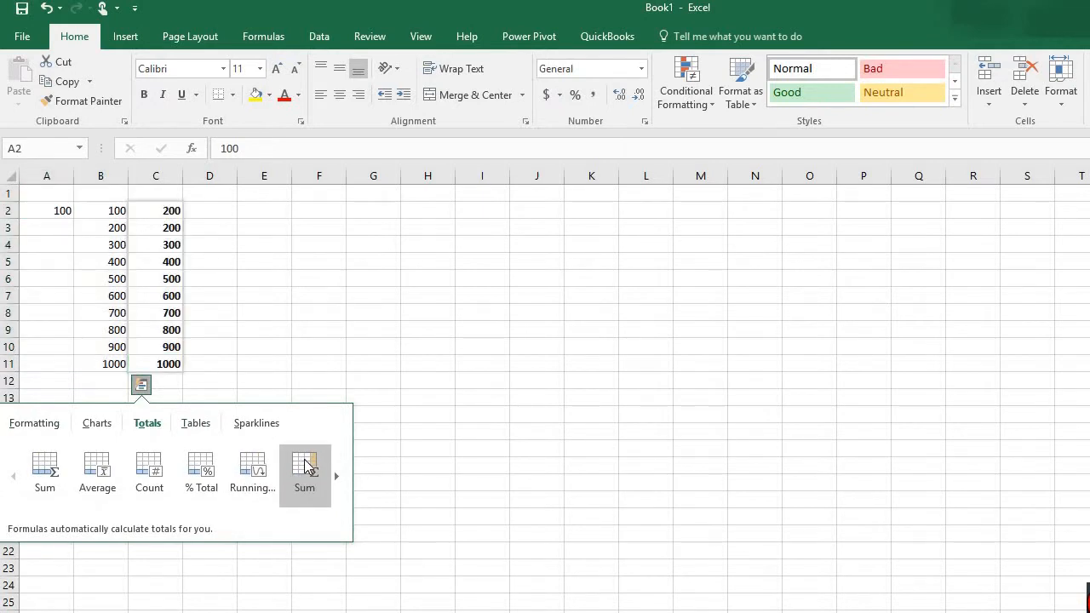
left_click(305, 467)
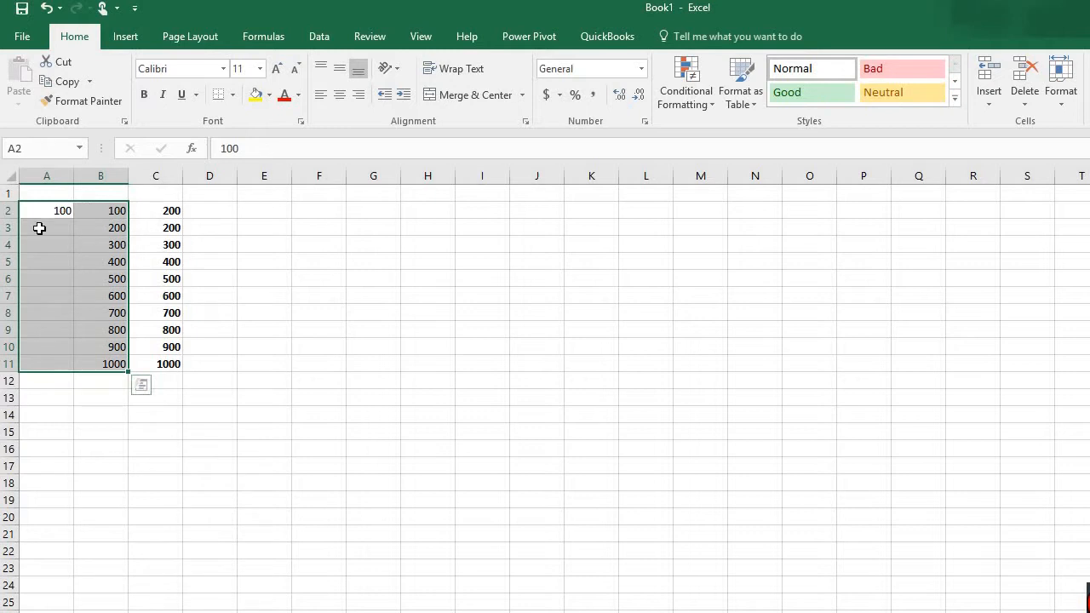
Compare the cells in columns A and B with their row sums, and undo the Sum column and the A2 entry.
left_click_drag(40, 225, 53, 310)
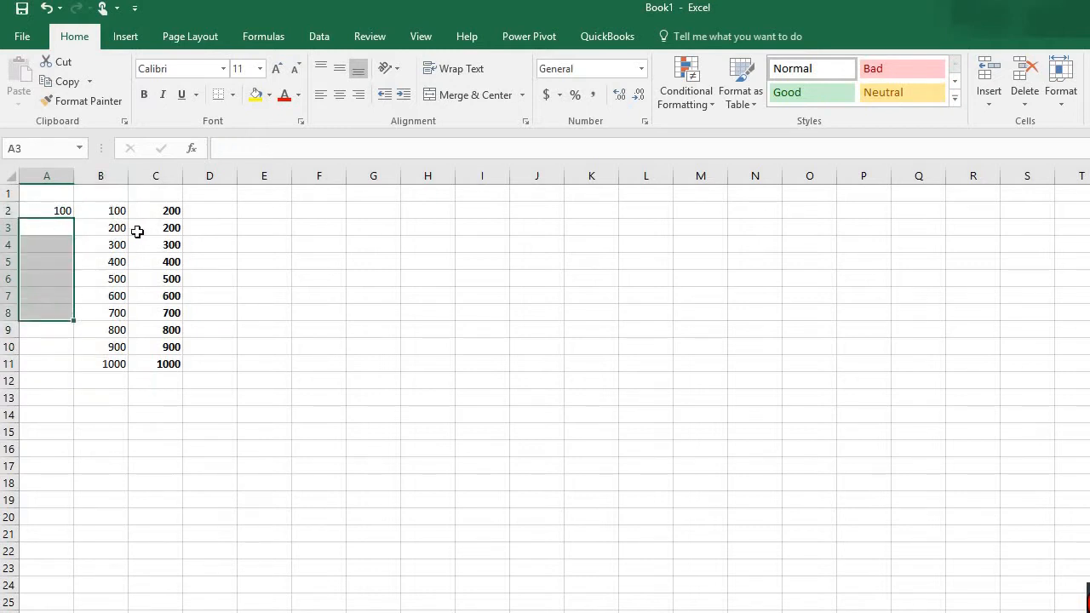
left_click(64, 207)
left_click(117, 209)
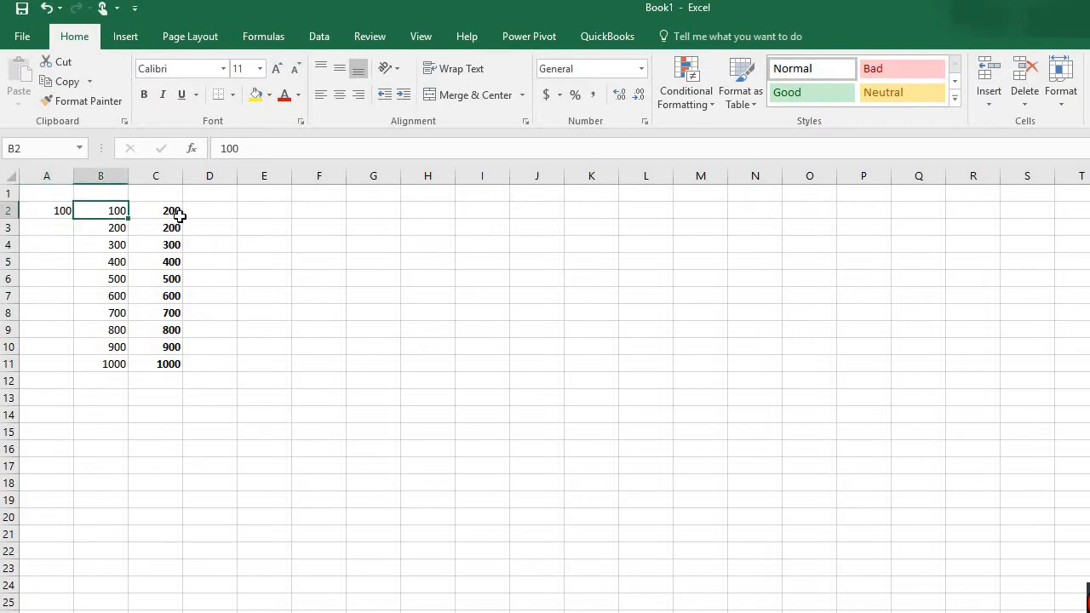
left_click(64, 211)
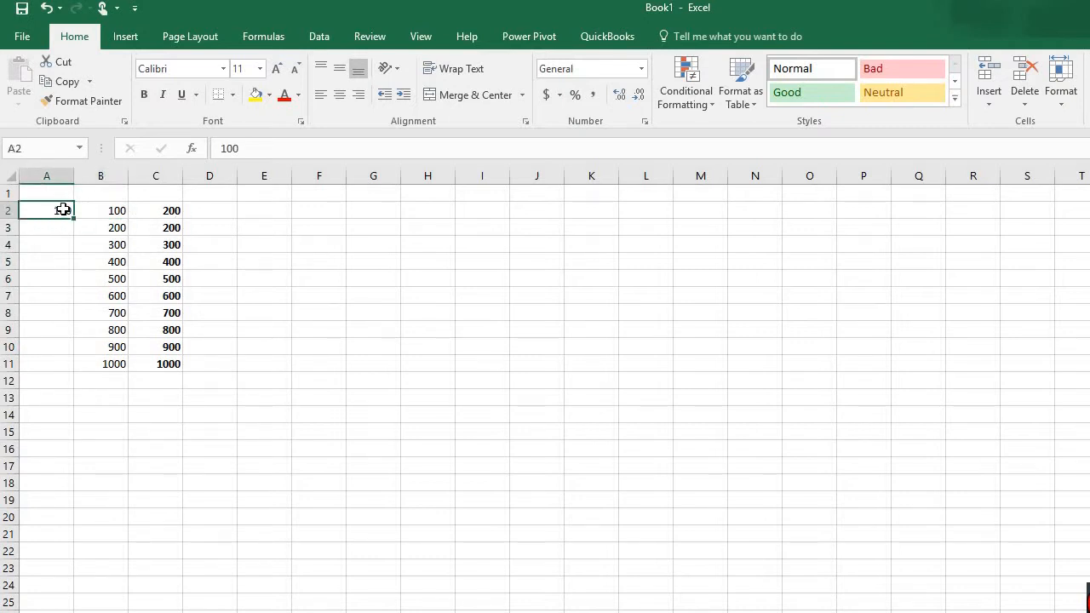
left_click(116, 209)
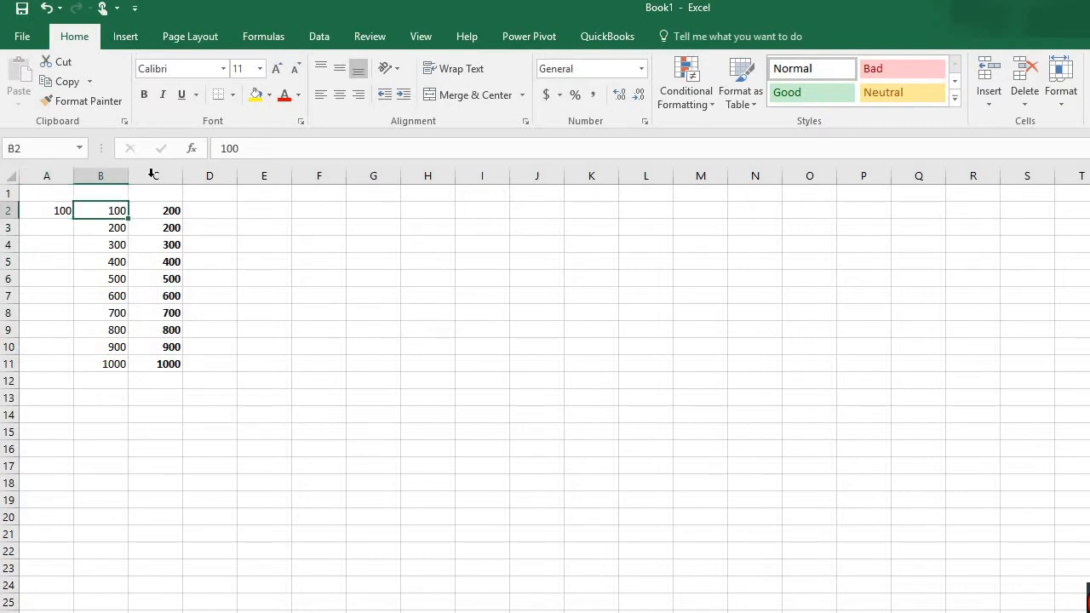
left_click(44, 8)
left_click(44, 8)
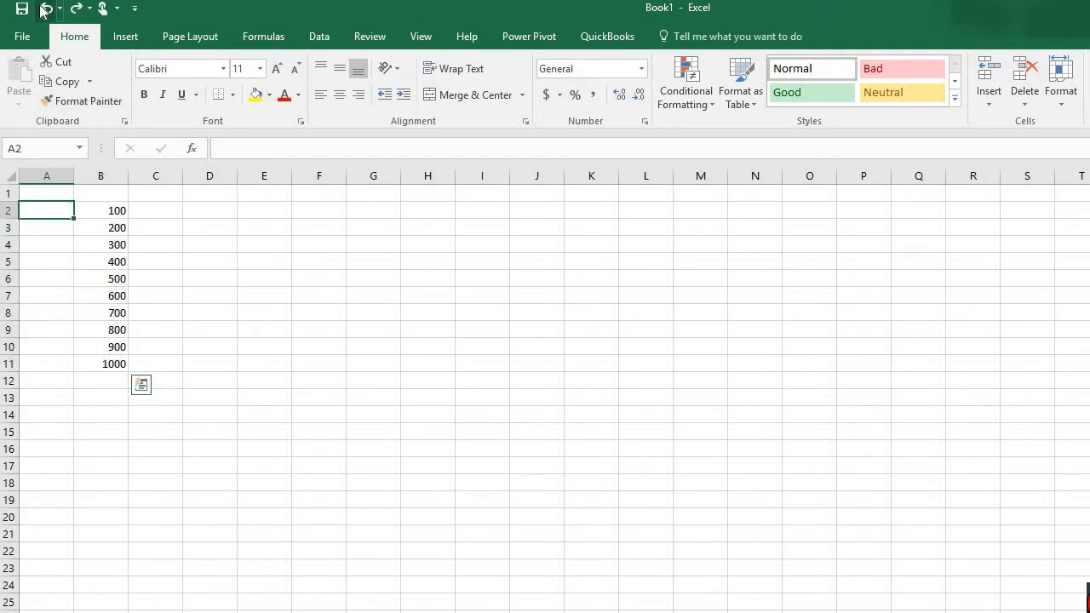
Add a Quick Analysis Running Total column beside B2:B11, check the formula in C2, and undo the column.
left_click_drag(116, 211, 129, 364)
left_click(141, 384)
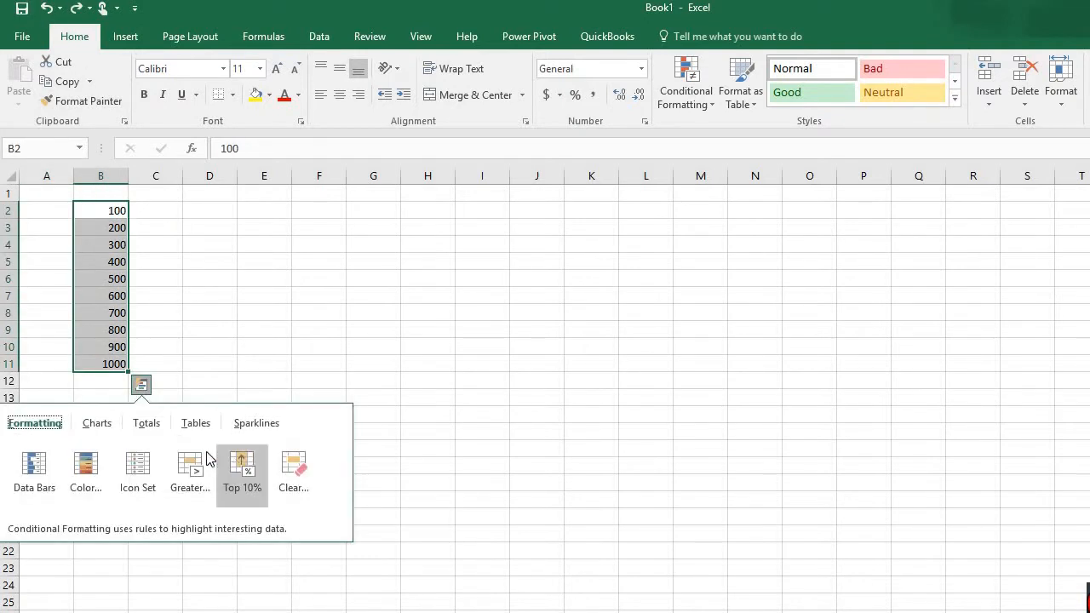
left_click(162, 428)
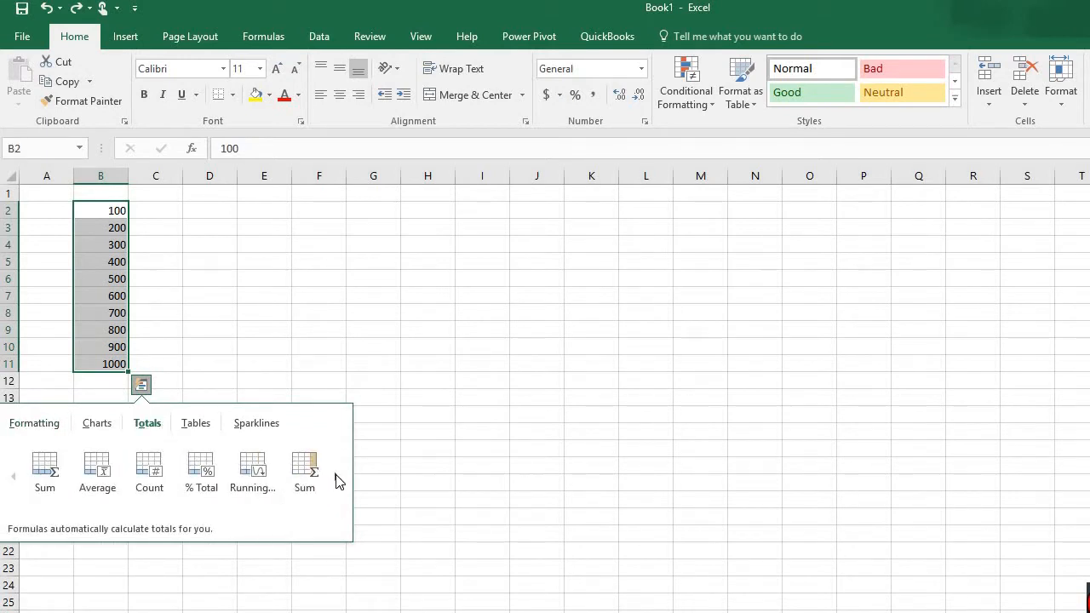
left_click(338, 478)
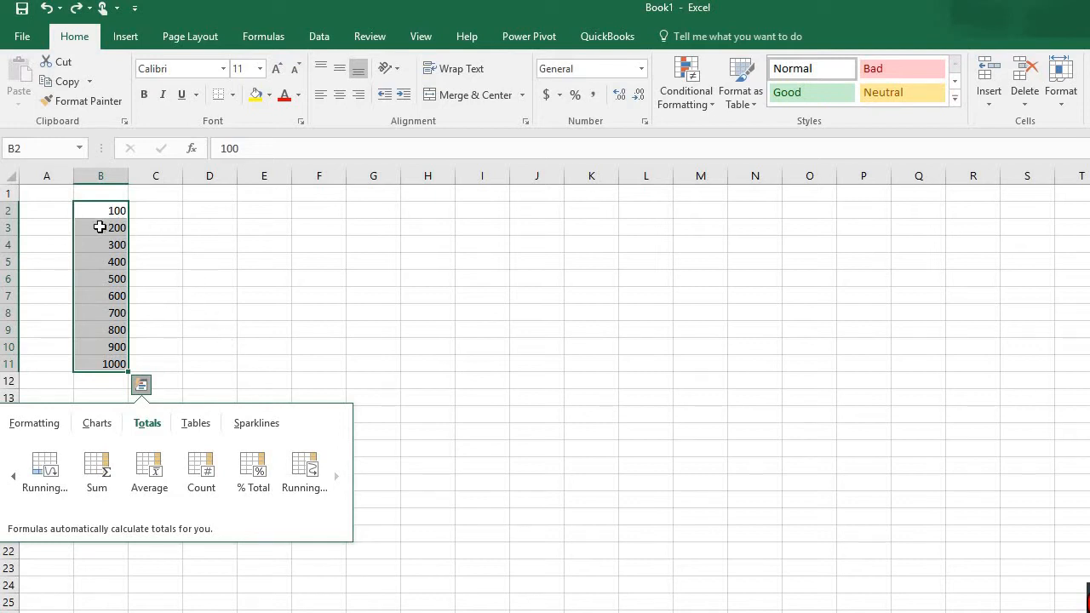
left_click(311, 470)
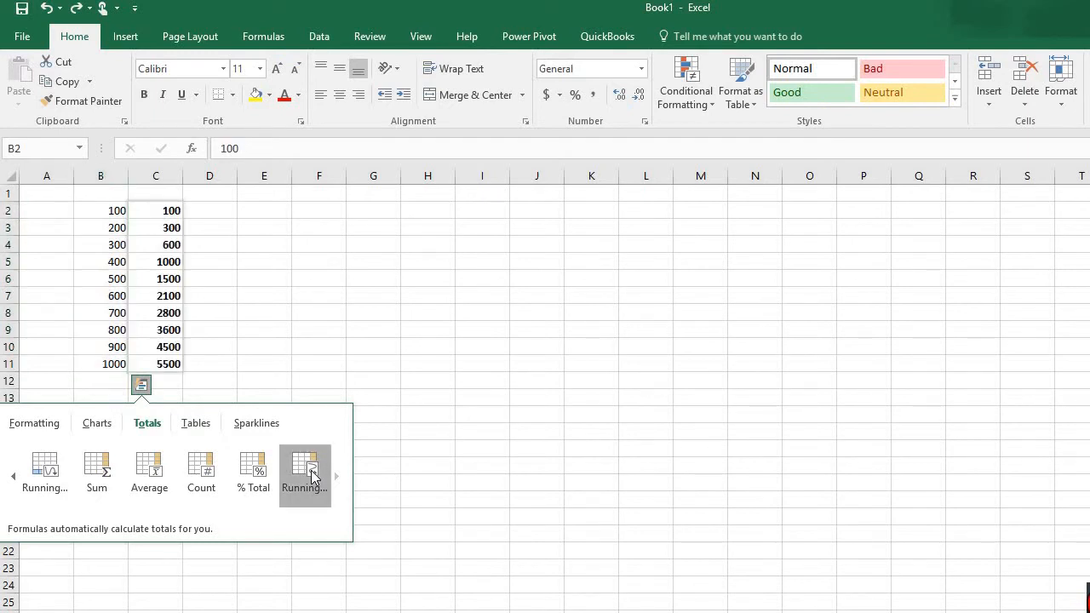
left_click(172, 212)
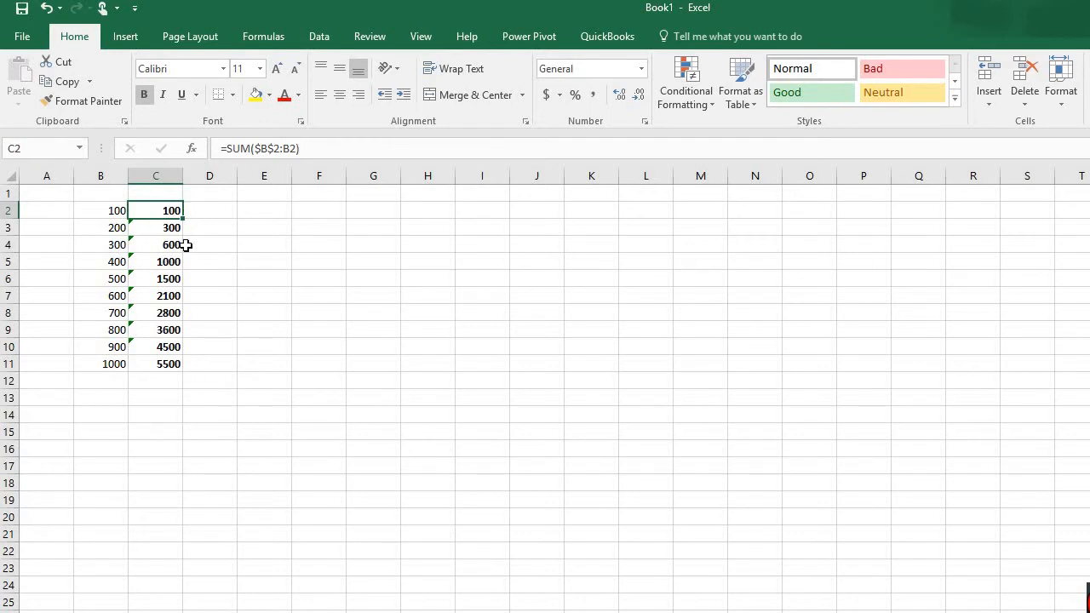
left_click(48, 10)
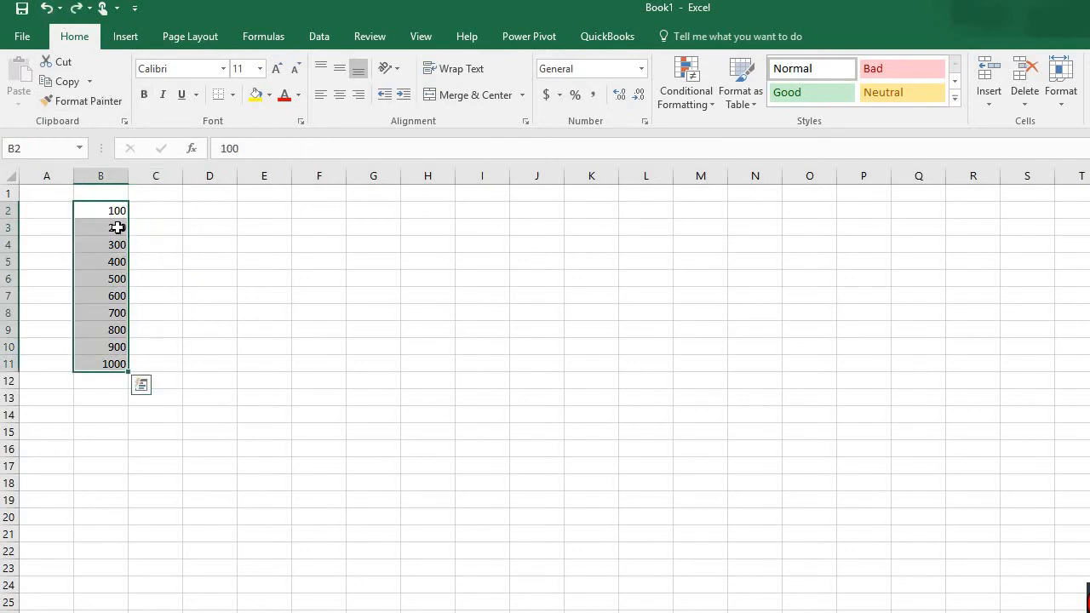
left_click(141, 385)
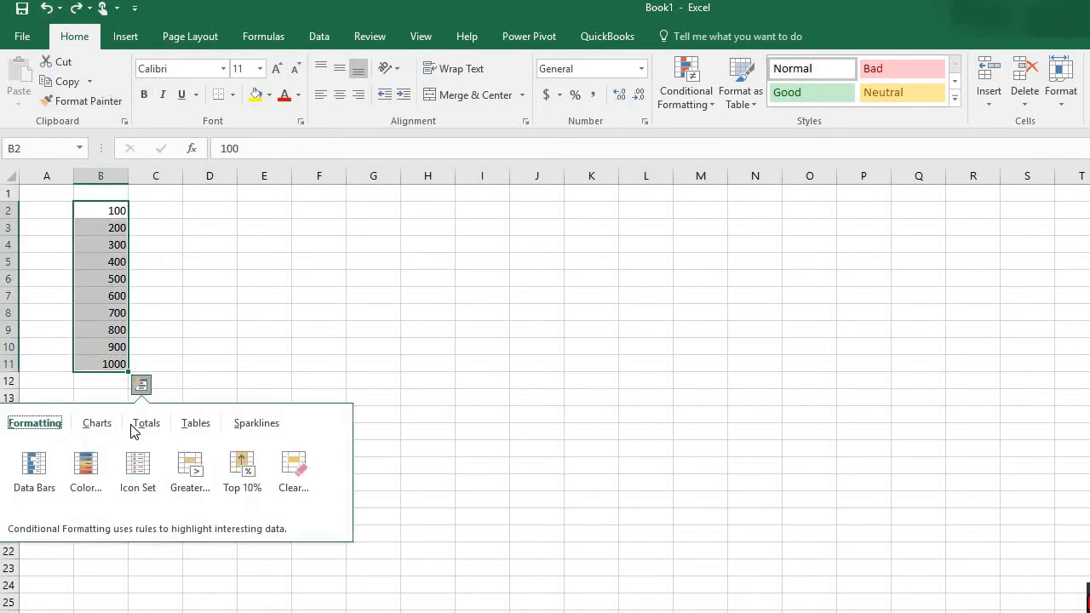
left_click(143, 425)
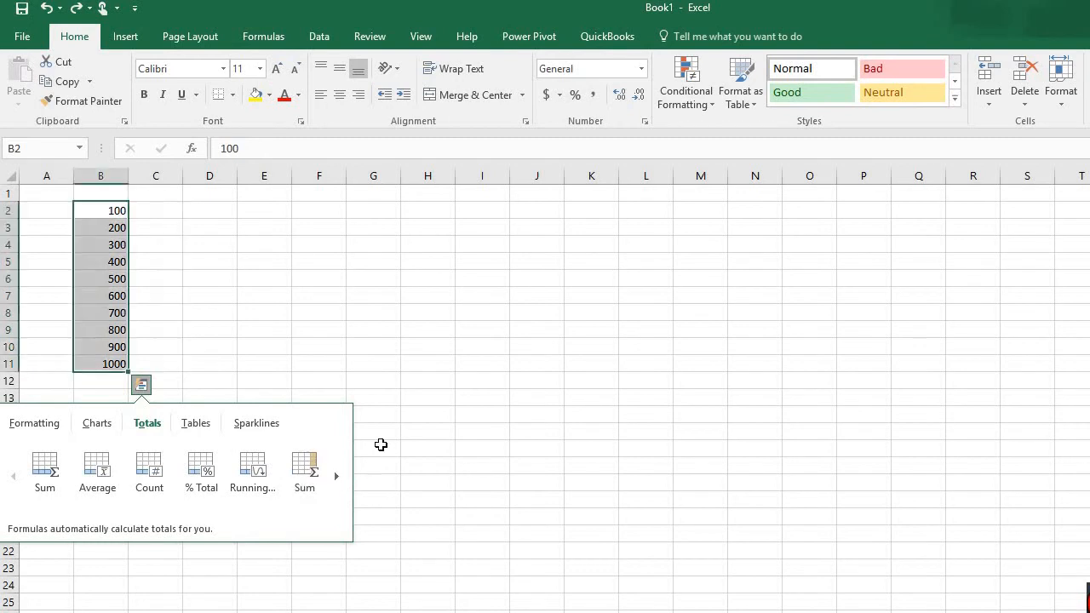
left_click(409, 365)
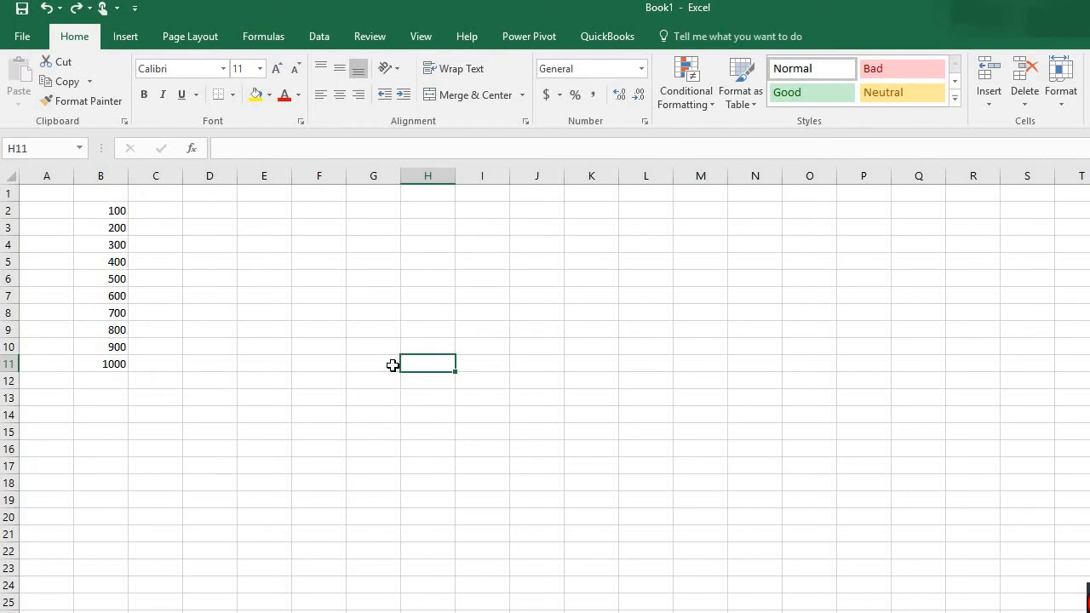